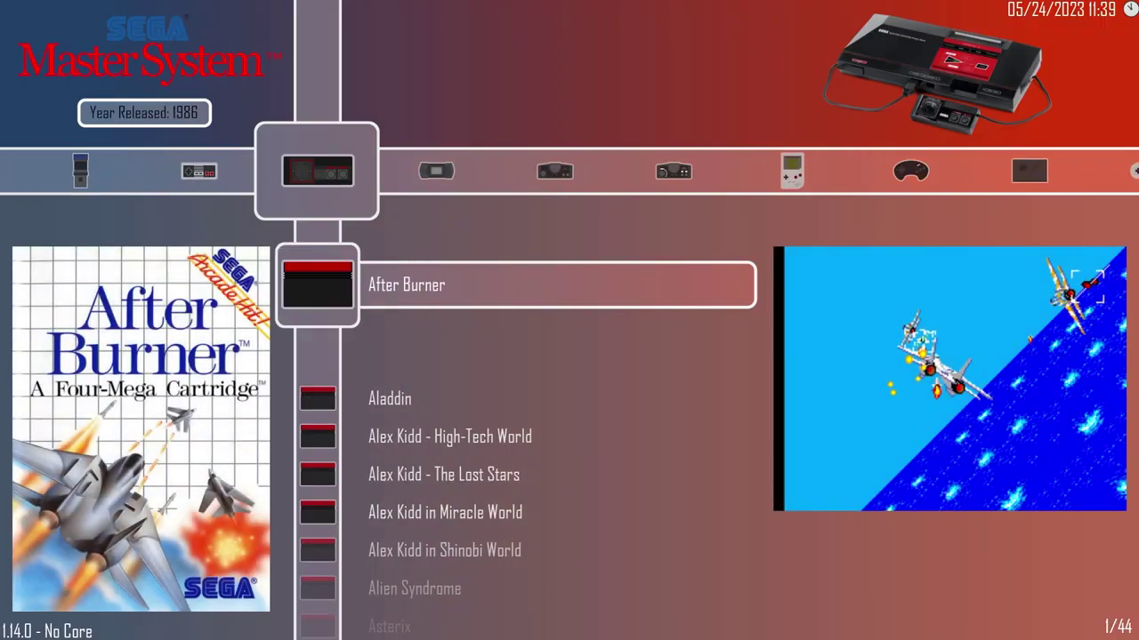
# - Browse the themed console playlists onward from Sega Master System to examine their wallpapers, box art and screenshots
pyautogui.press('Right')
pyautogui.press('Right')
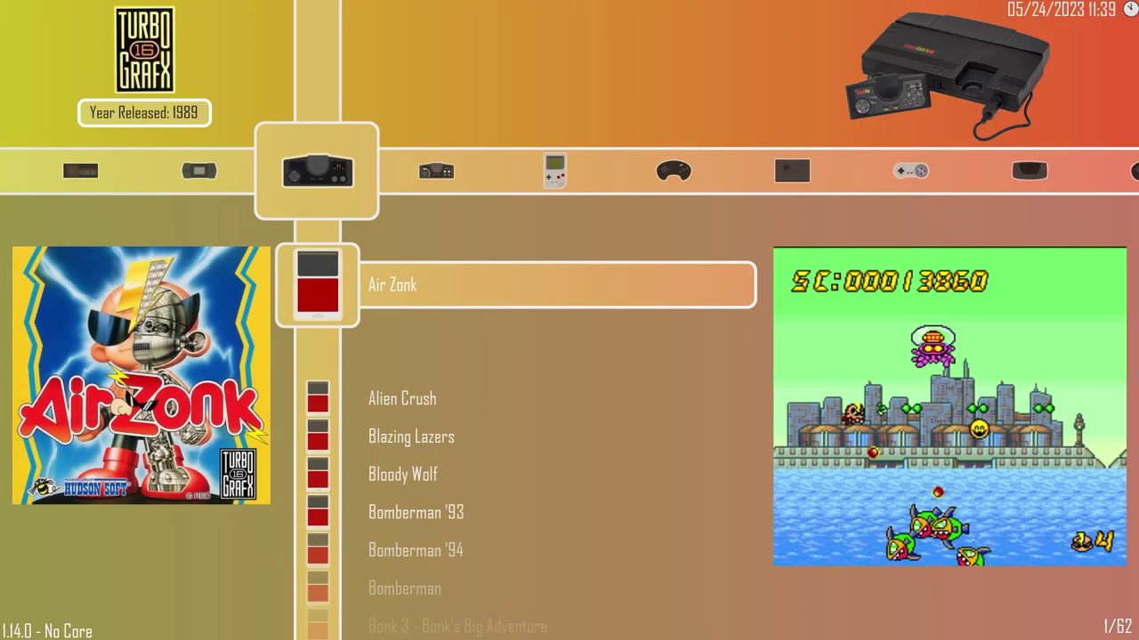
pyautogui.press('Right')
pyautogui.press('Right')
pyautogui.press('Right')
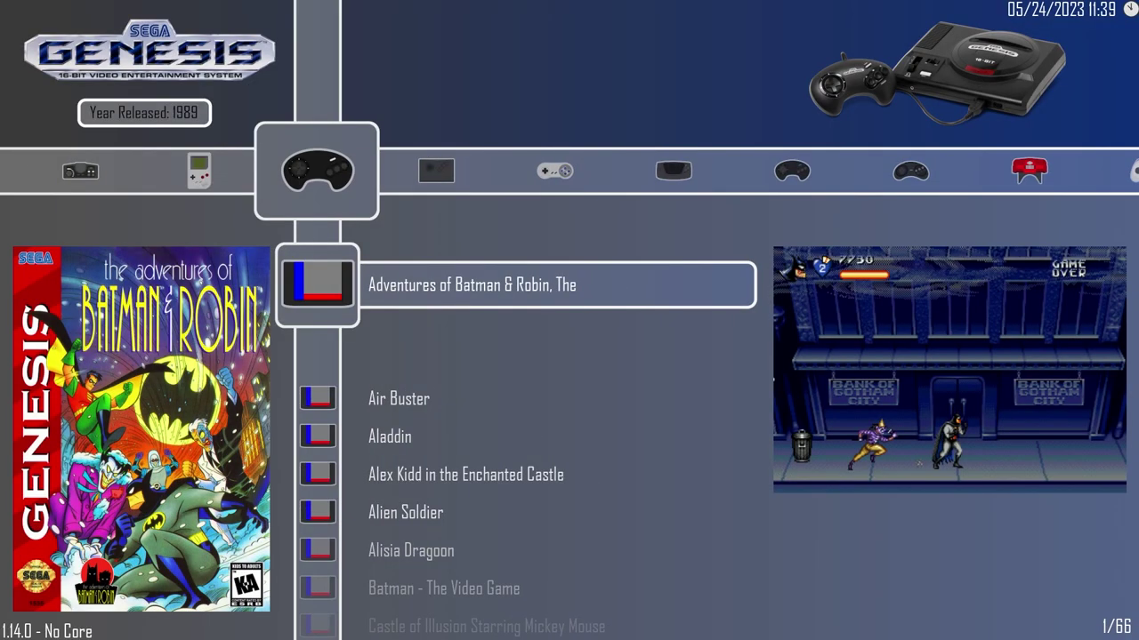
pyautogui.press('Right')
pyautogui.press('Right')
pyautogui.press('Down')
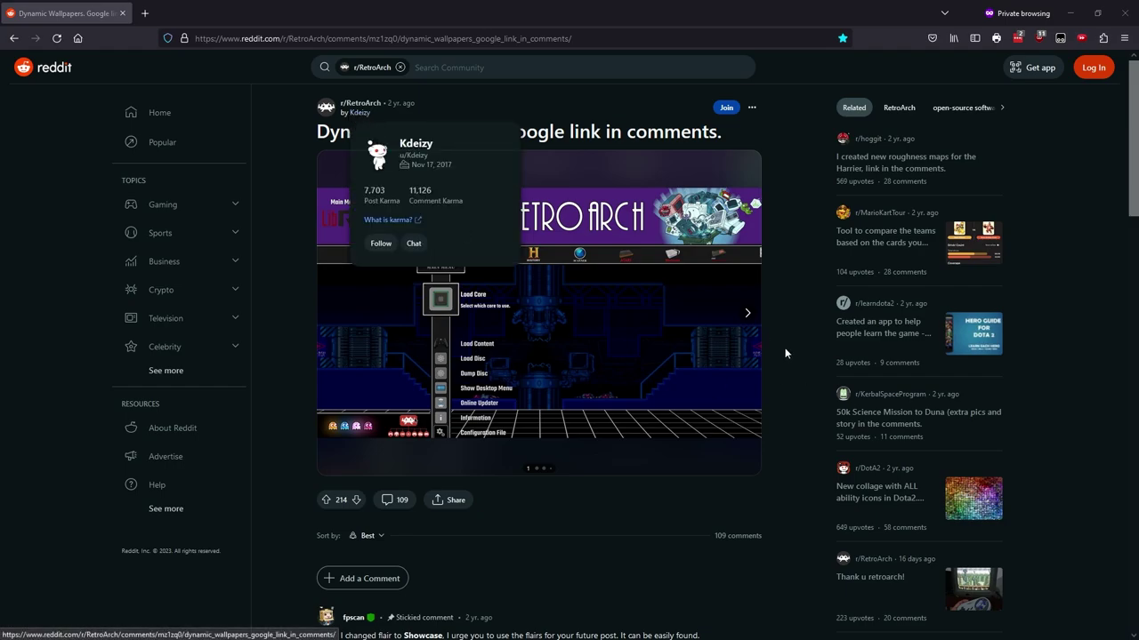
# - Look through the gallery images in the Reddit post about RetroArch dynamic wallpapers
pyautogui.click(747, 315)
pyautogui.click(747, 316)
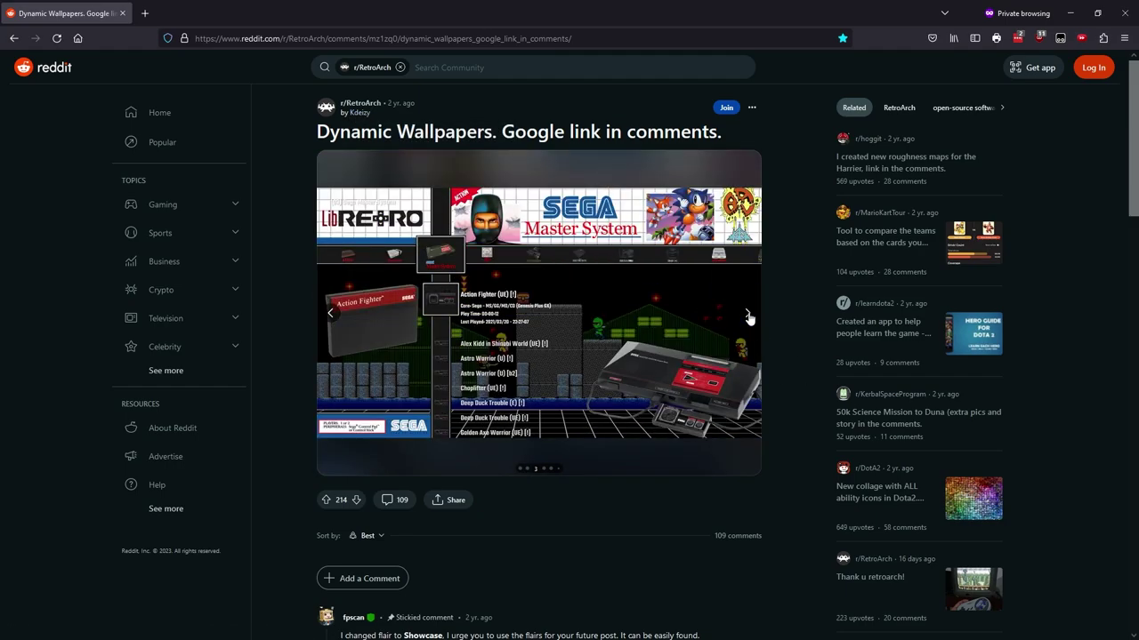
pyautogui.click(747, 317)
pyautogui.click(747, 317)
pyautogui.click(747, 317)
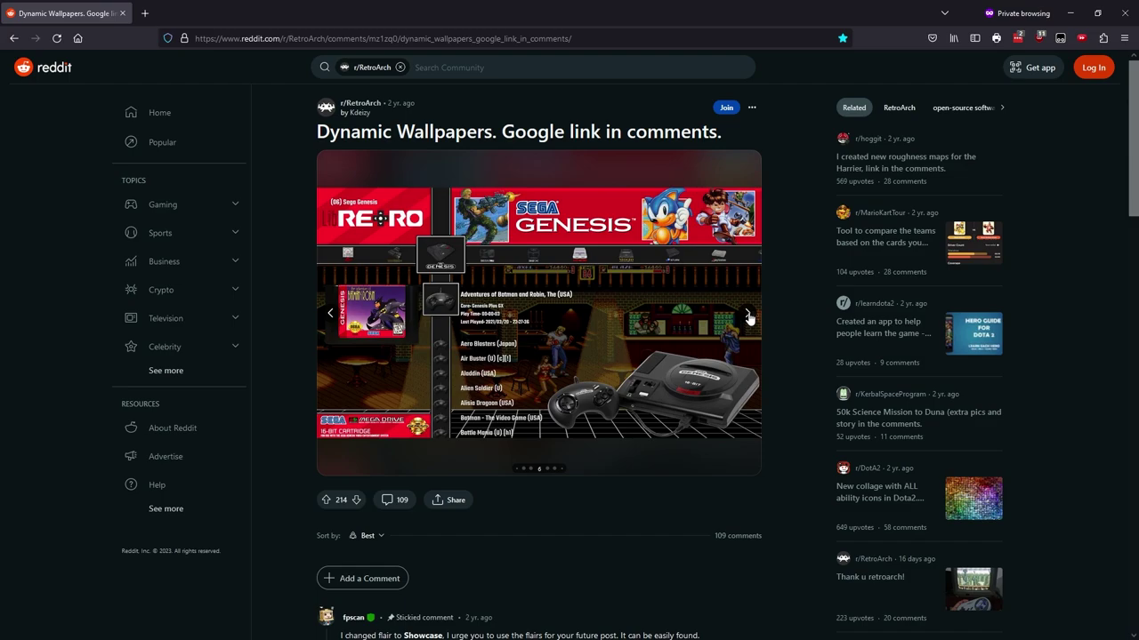
pyautogui.click(748, 317)
pyautogui.click(747, 317)
pyautogui.click(747, 317)
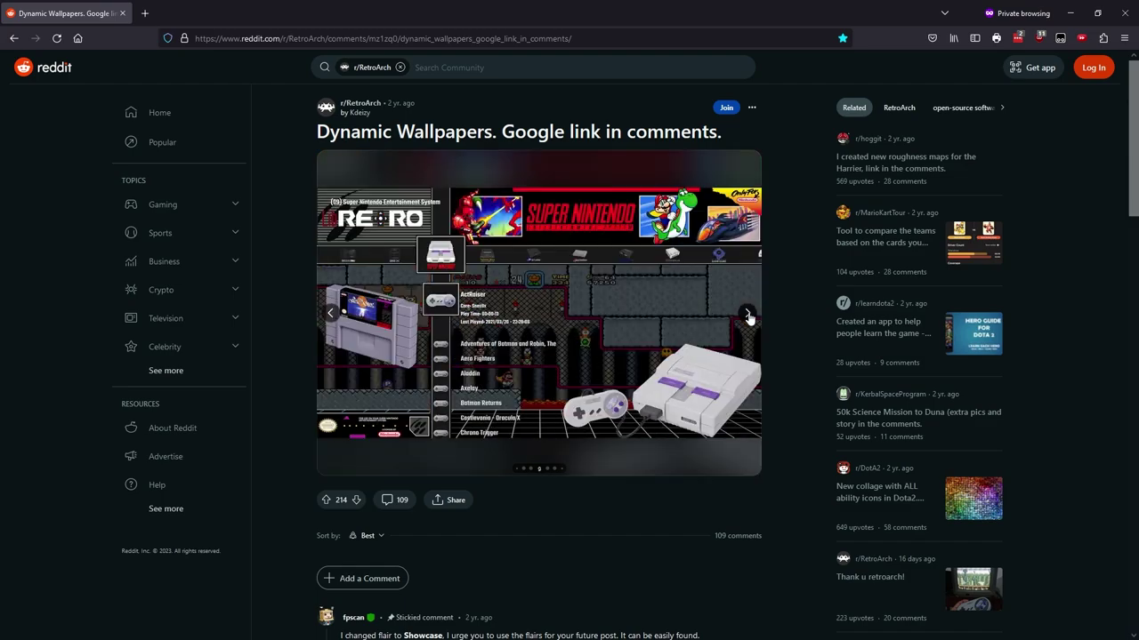
pyautogui.click(748, 317)
pyautogui.click(747, 317)
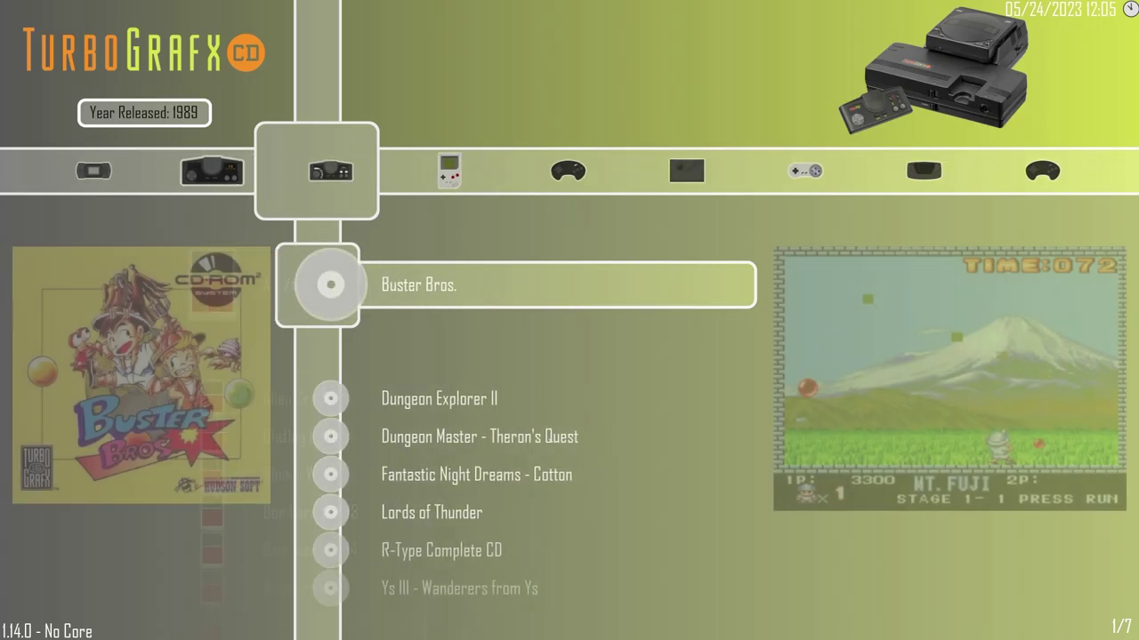
# - In RetroArch, browse the themed playlists from TurboGrafx-CD past Game Boy Color to examine each console's dynamic wallpaper
pyautogui.press('Right')
pyautogui.press('Right')
pyautogui.press('Right')
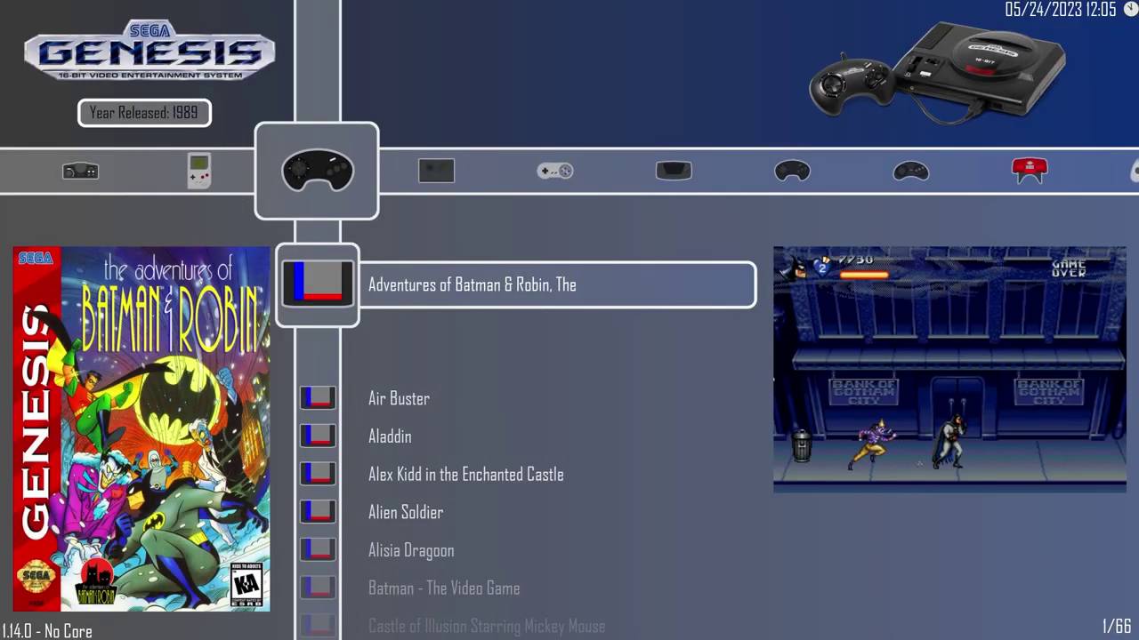
pyautogui.press('Right')
pyautogui.press('Right')
pyautogui.press('Right')
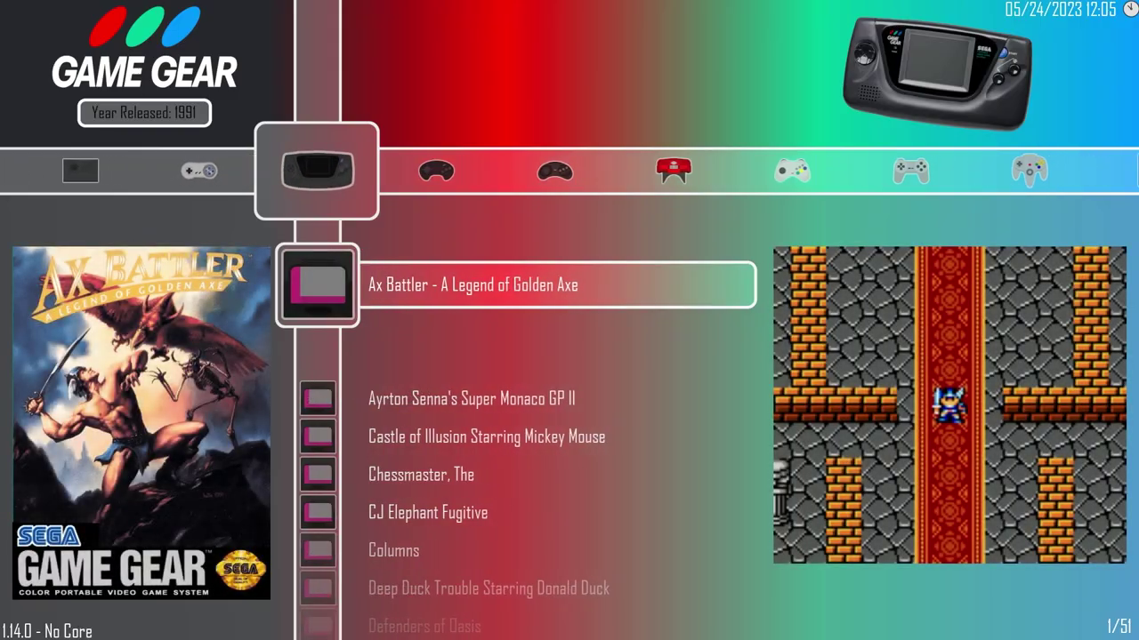
pyautogui.press('Right')
pyautogui.press('Right')
pyautogui.press('Right')
pyautogui.press('Right')
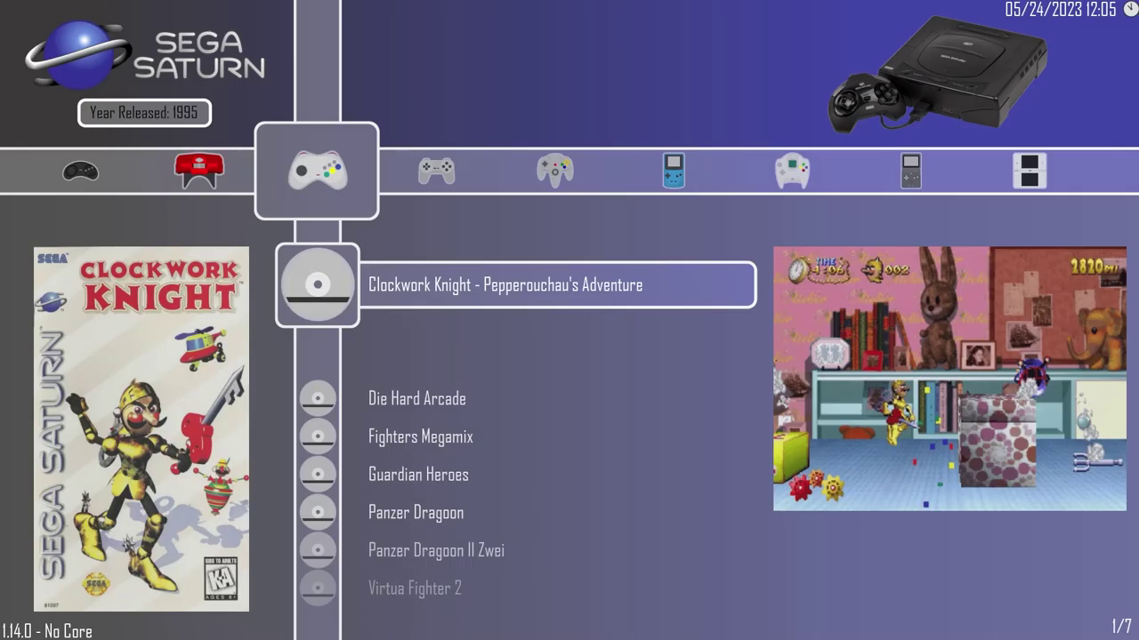
pyautogui.press('Right')
pyautogui.press('Right')
pyautogui.press('Right')
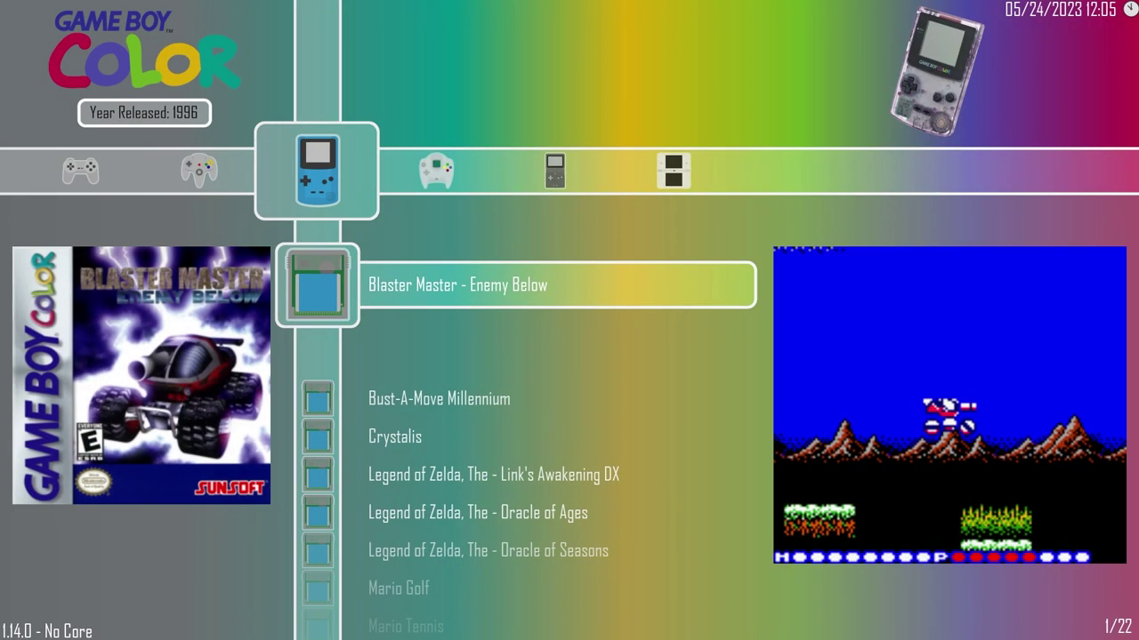
pyautogui.press('Right')
pyautogui.press('Right')
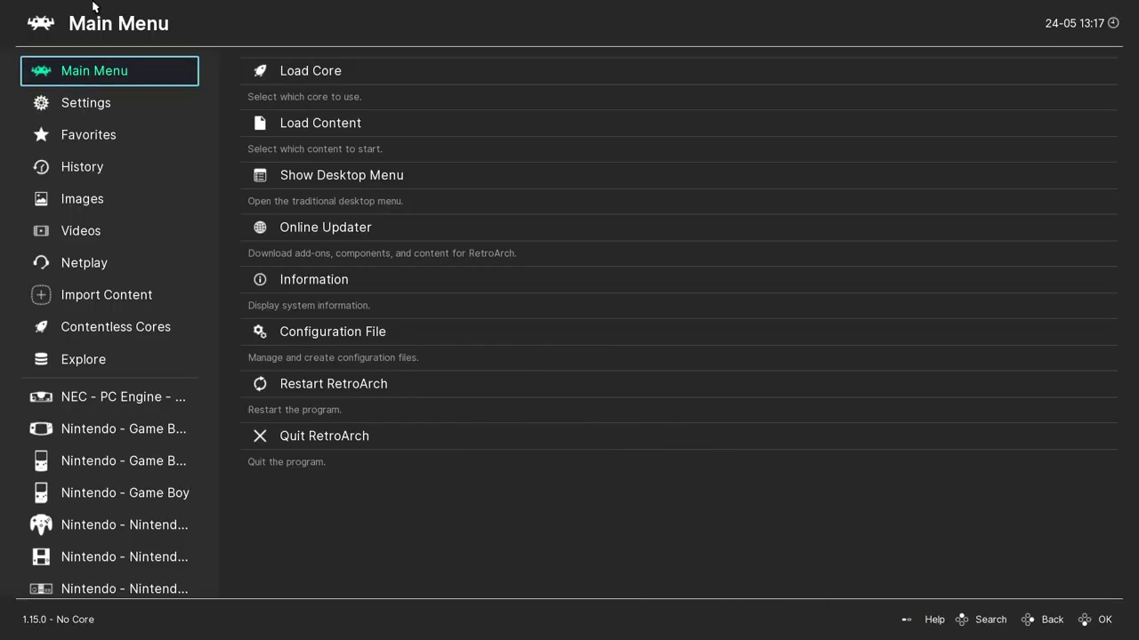
# - Open RetroArch's driver settings and change the menu driver from ozone to xmb
pyautogui.press('Down')
pyautogui.press('Right')
pyautogui.press('Return')
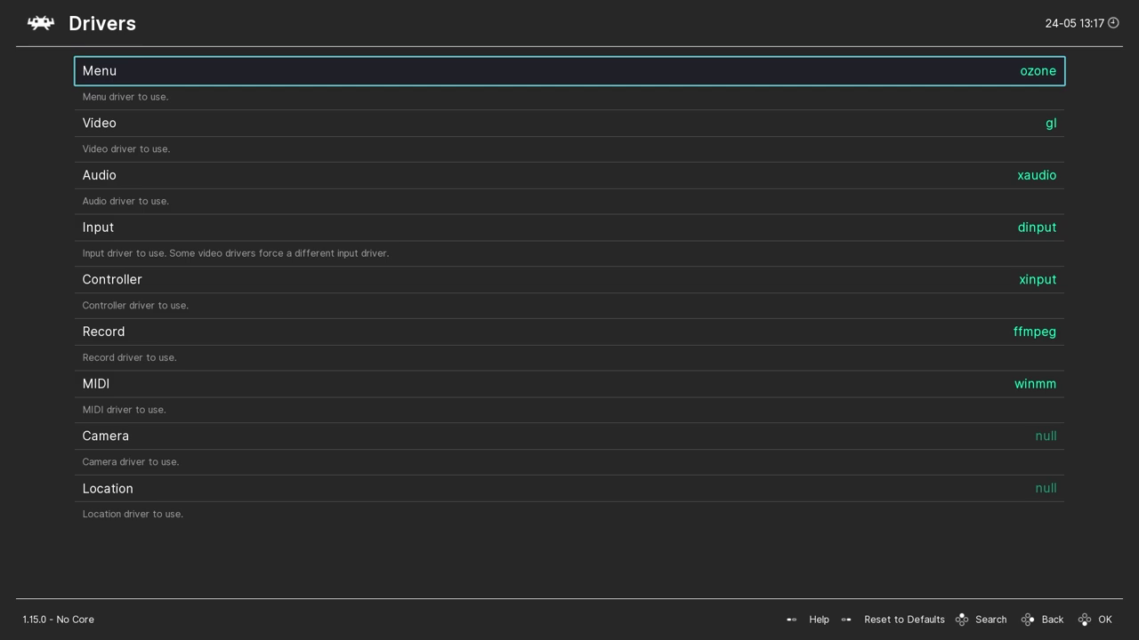
pyautogui.press('Return')
pyautogui.press('Down')
pyautogui.press('Down')
pyautogui.press('Return')
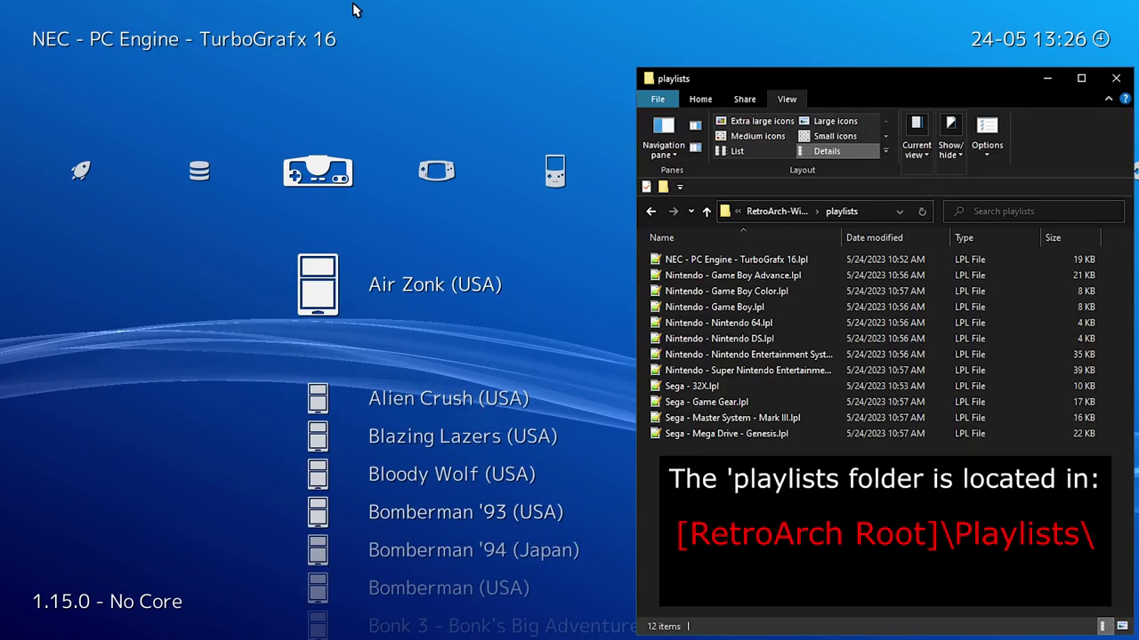
# - Step through the console playlists from TurboGrafx 16 onward and compare their order with the files in the playlists folder
pyautogui.press('Right')
pyautogui.press('Right')
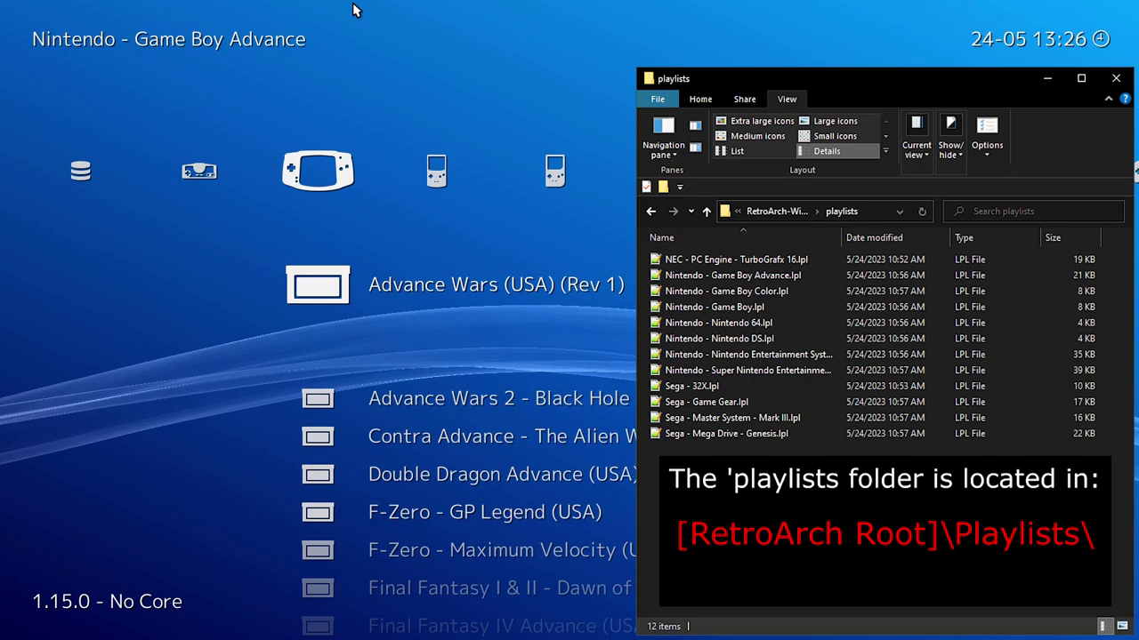
pyautogui.press('Right')
pyautogui.press('Right')
pyautogui.press('Right')
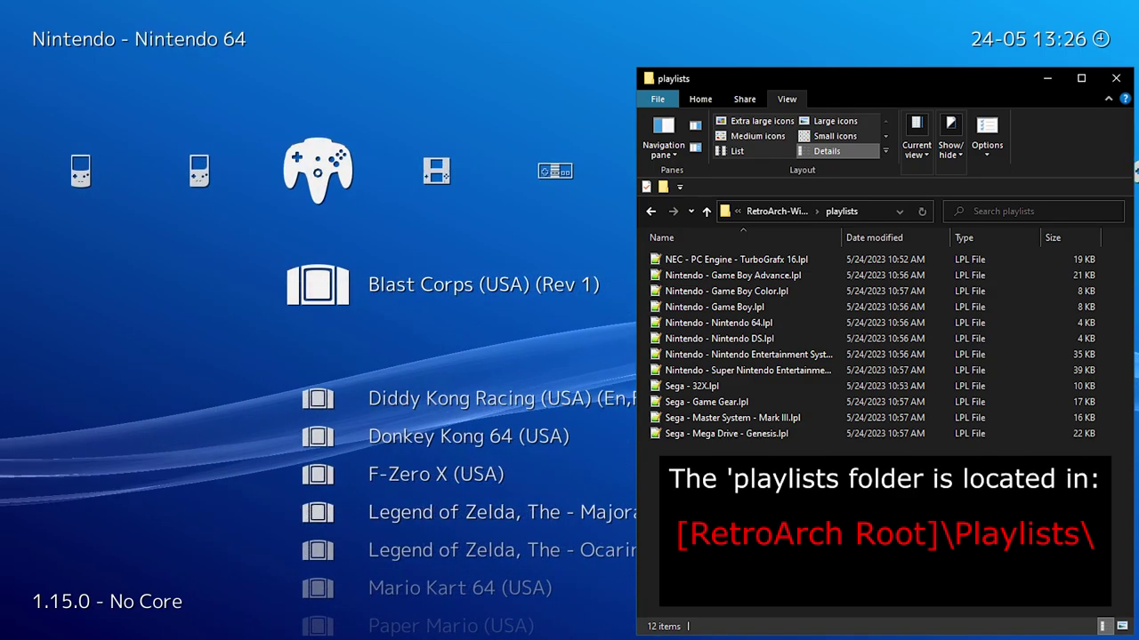
pyautogui.press('Right')
pyautogui.press('Right')
pyautogui.press('Right')
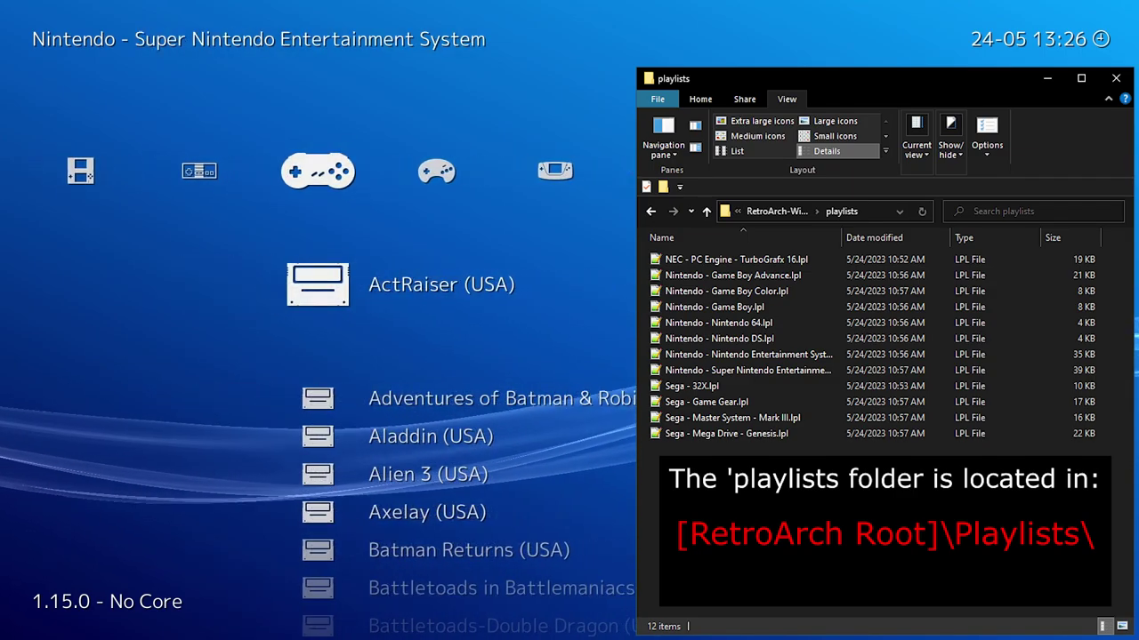
pyautogui.press('Right')
pyautogui.press('Right')
pyautogui.press('Right')
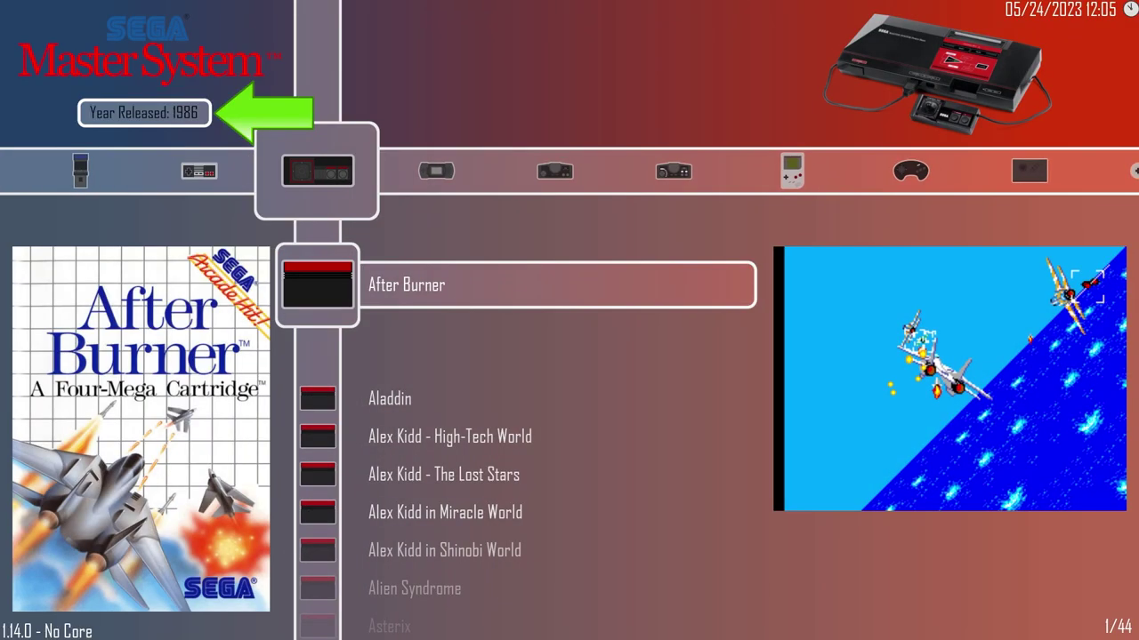
# - Browse the themed playlists from Sega Master System past PlayStation and check the release year shown for each console
pyautogui.press('Right')
pyautogui.press('Right')
pyautogui.press('Right')
pyautogui.press('Right')
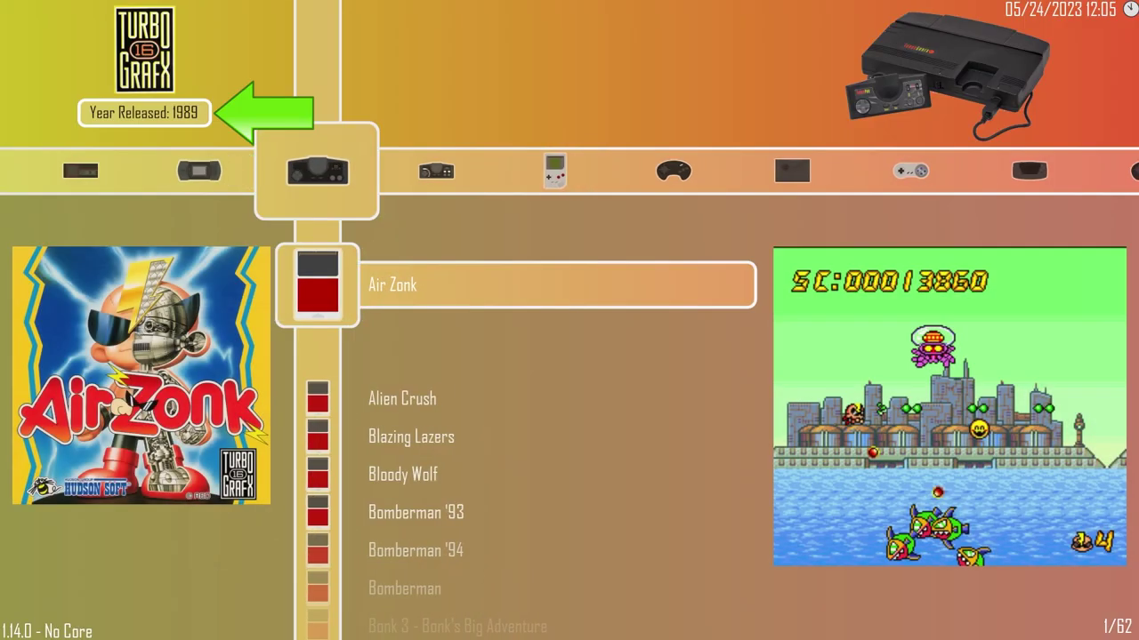
pyautogui.press('Right')
pyautogui.press('Right')
pyautogui.press('Right')
pyautogui.press('Right')
pyautogui.press('Right')
pyautogui.press('Right')
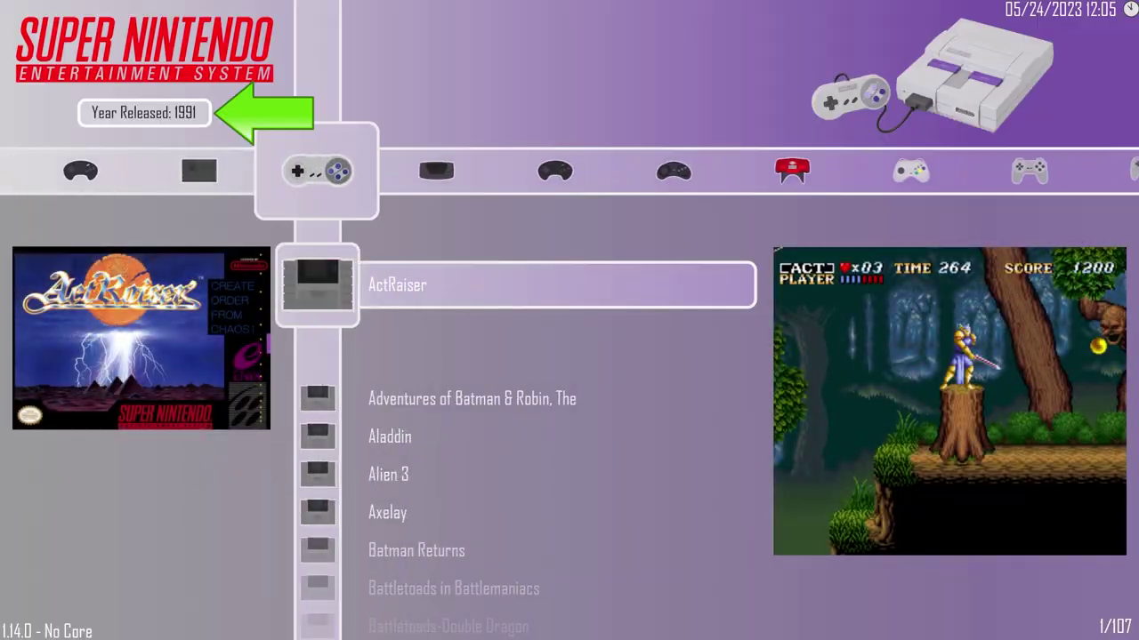
pyautogui.press('Right')
pyautogui.press('Right')
pyautogui.press('Right')
pyautogui.press('Right')
pyautogui.press('Right')
pyautogui.press('Right')
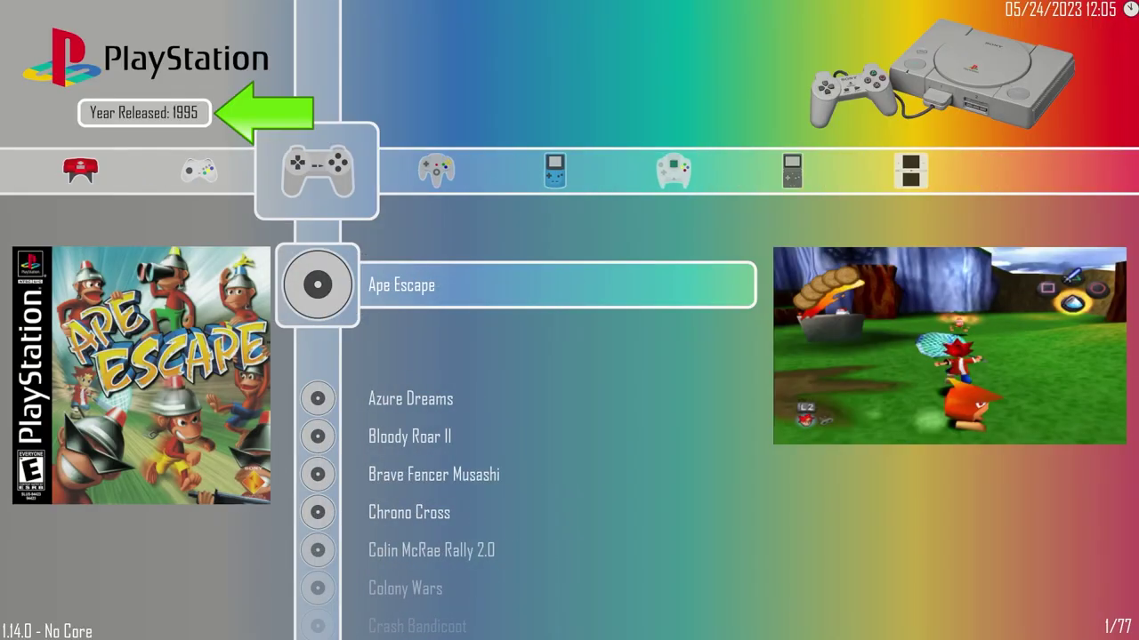
pyautogui.press('Right')
pyautogui.press('Right')
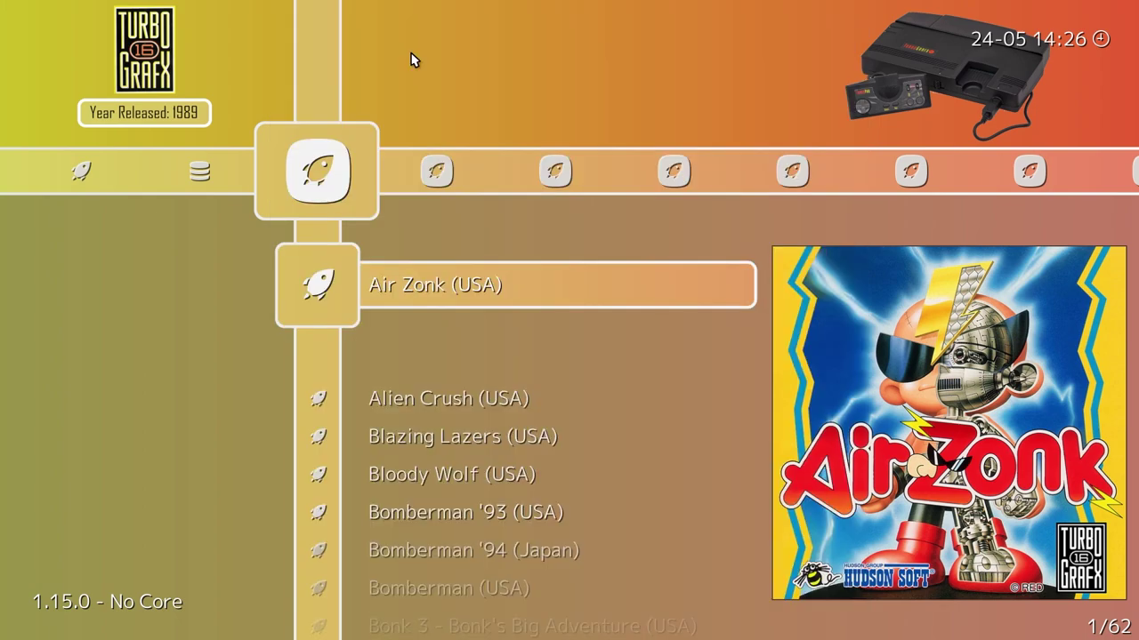
# - Browse the playlists from TurboGrafx 16 past Game Boy Color to check their wallpapers, icons and release-year order
pyautogui.press('Right')
pyautogui.press('Right')
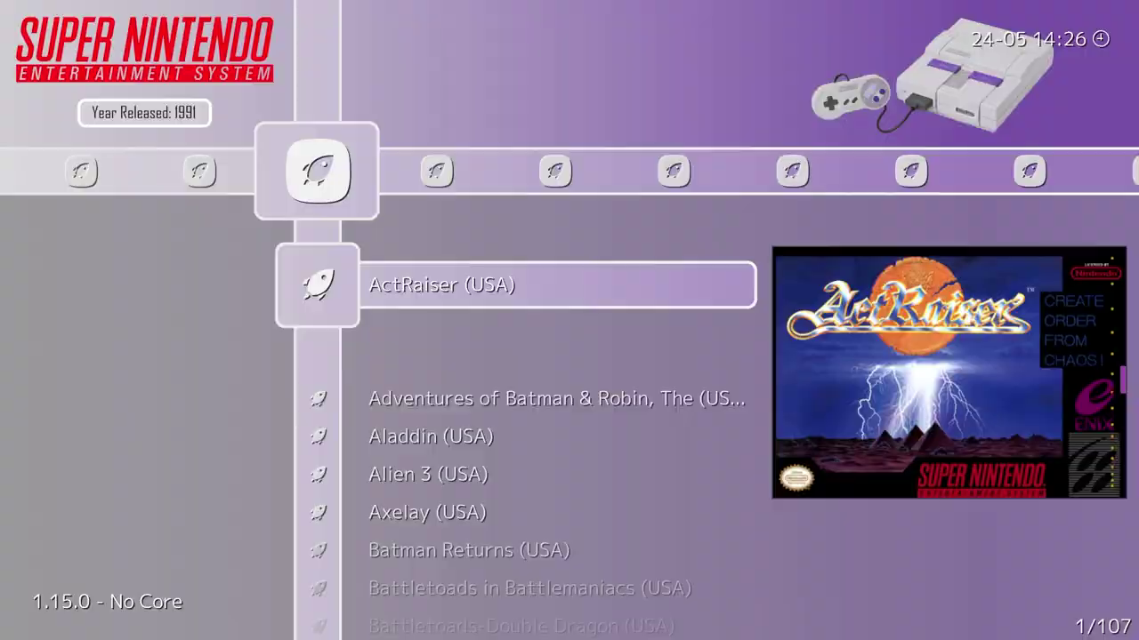
pyautogui.press('Right')
pyautogui.press('Right')
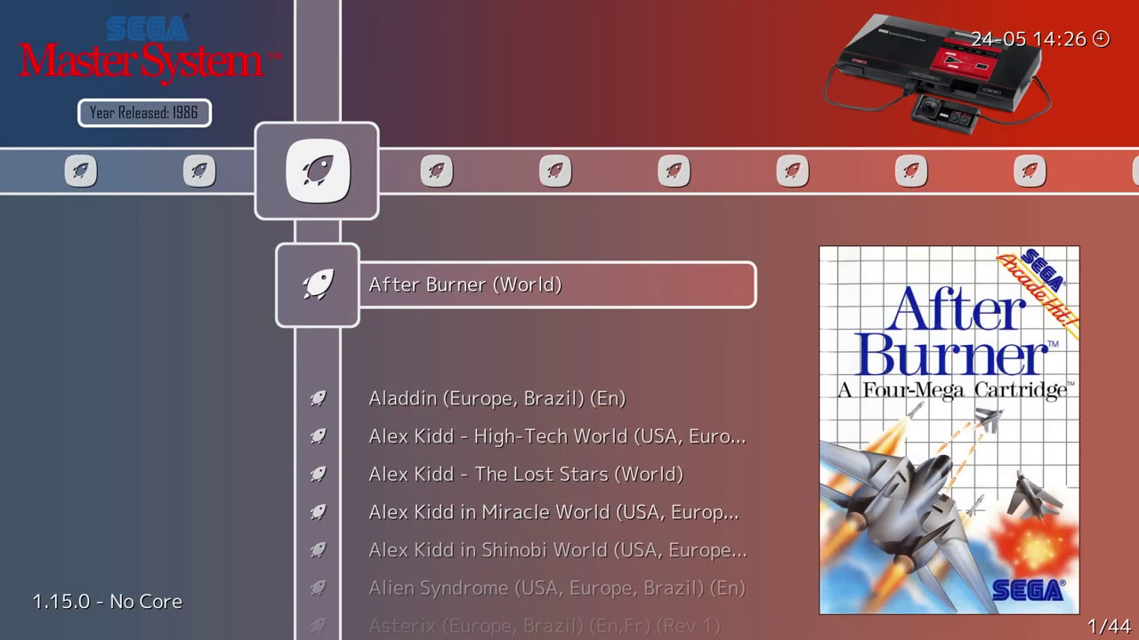
pyautogui.press('Right')
pyautogui.press('Right')
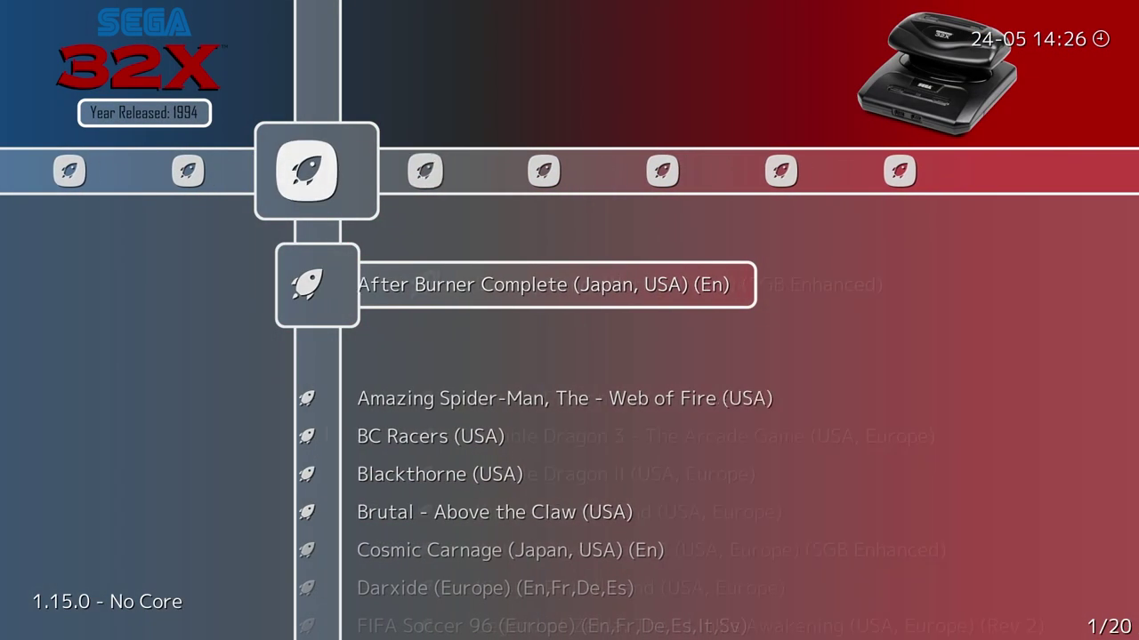
pyautogui.press('Right')
pyautogui.press('Right')
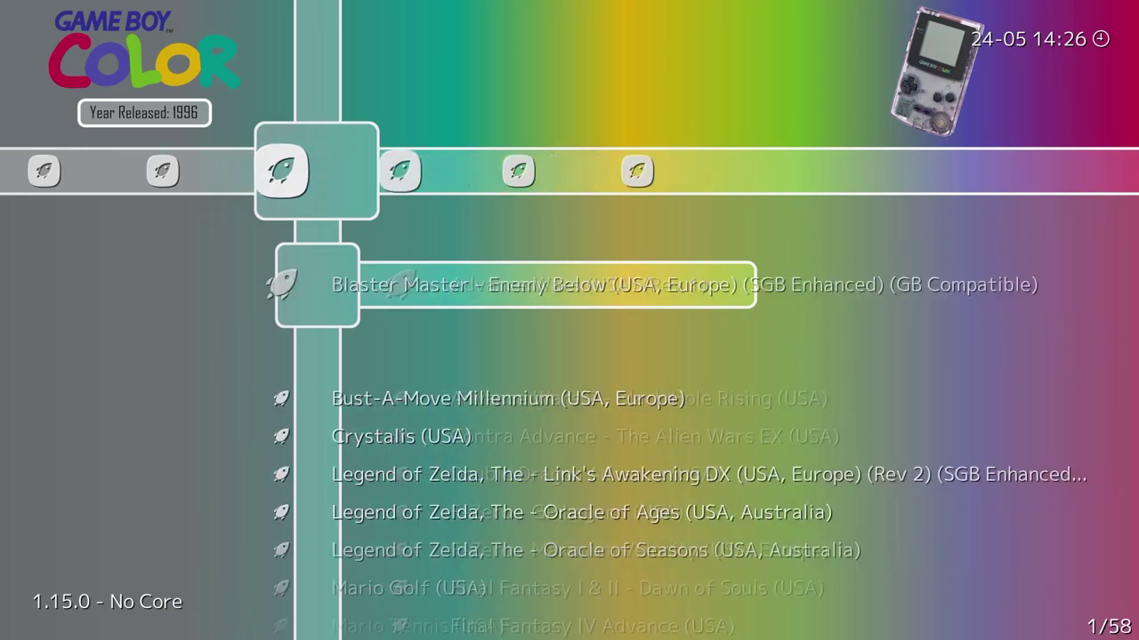
pyautogui.press('Right')
pyautogui.press('Right')
pyautogui.press('Right')
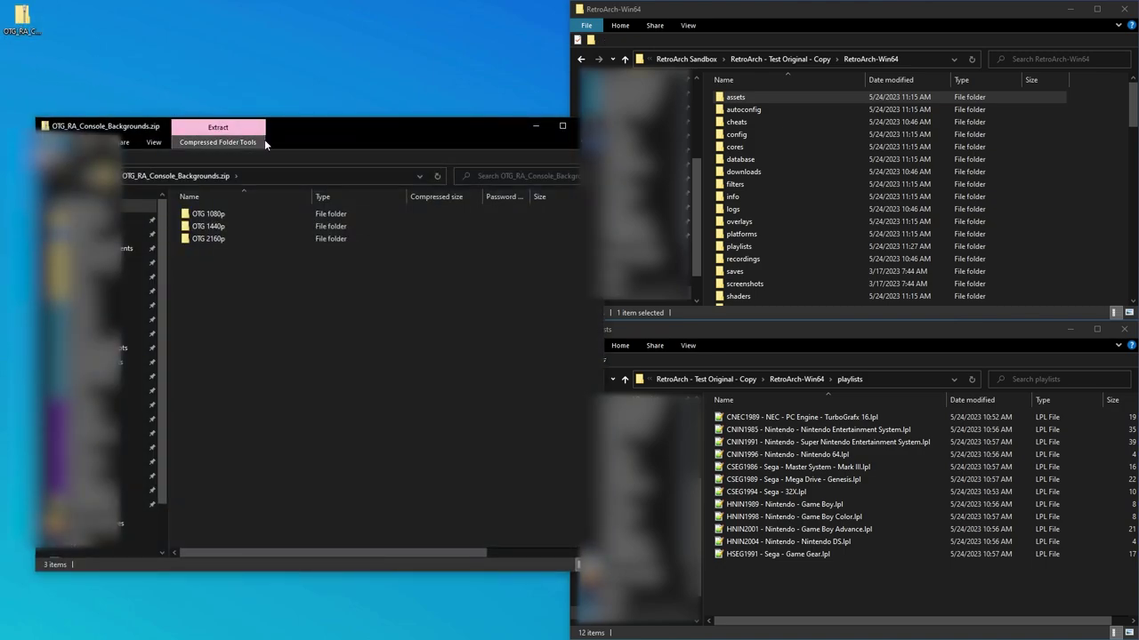
# - In File Explorer, copy the OTG 1080p folder from OTG_RA_Console_Backgrounds.zip into RetroArch-Win64's assets\wallpapers folder and open the copied folder
pyautogui.moveTo(349, 126); pyautogui.dragTo(290, 85)
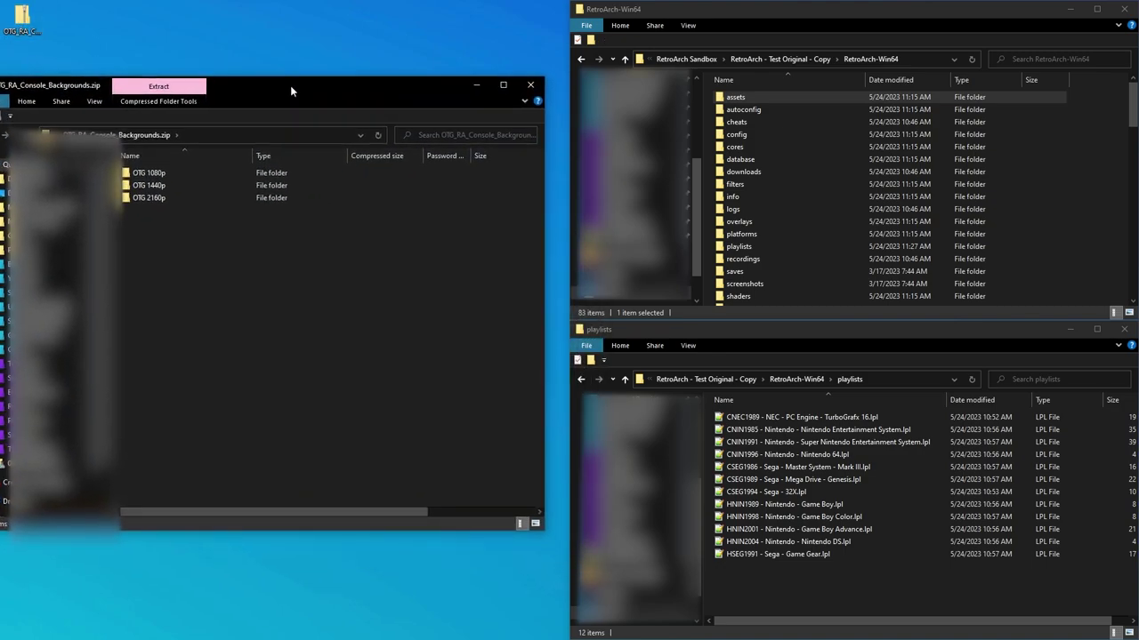
pyautogui.doubleClick(739, 103)
pyautogui.doubleClick(749, 184)
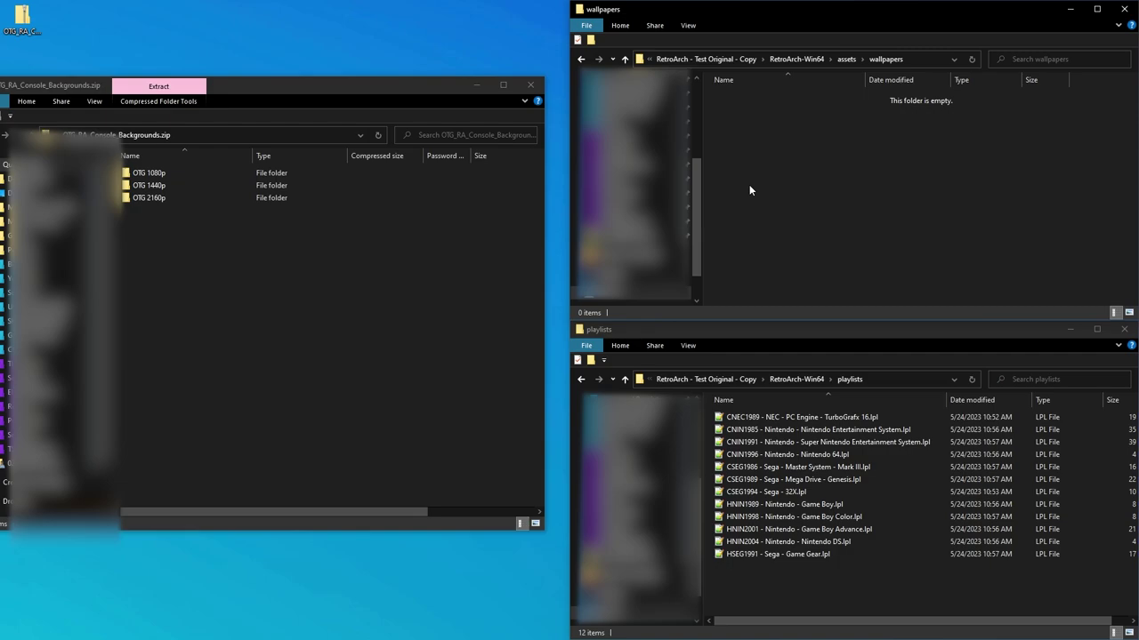
pyautogui.moveTo(148, 172); pyautogui.dragTo(829, 170)
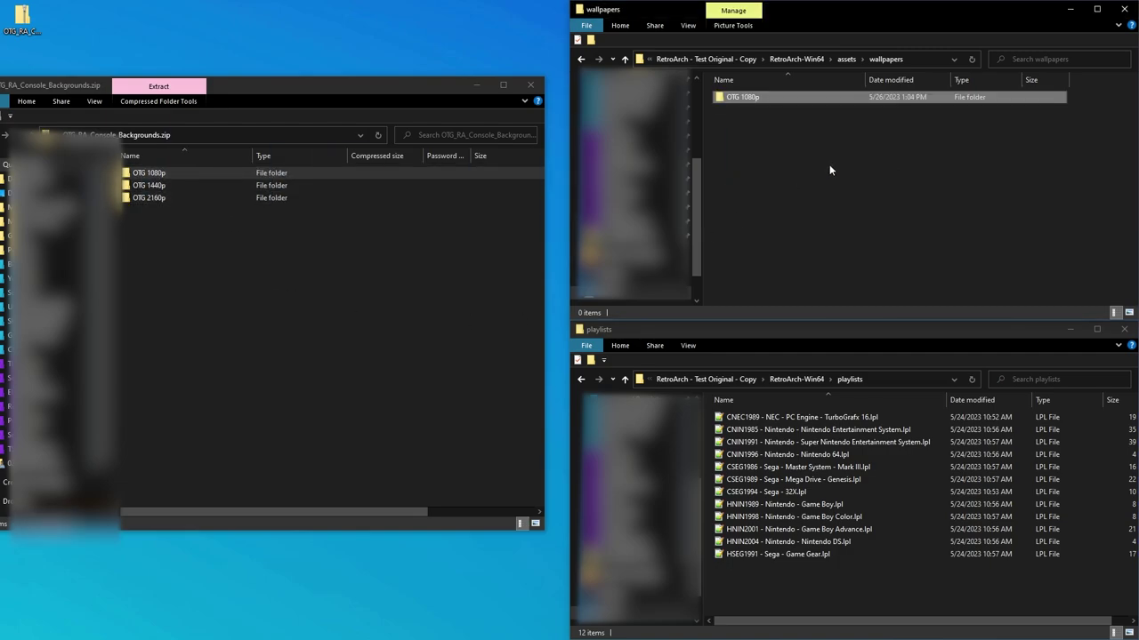
pyautogui.doubleClick(741, 96)
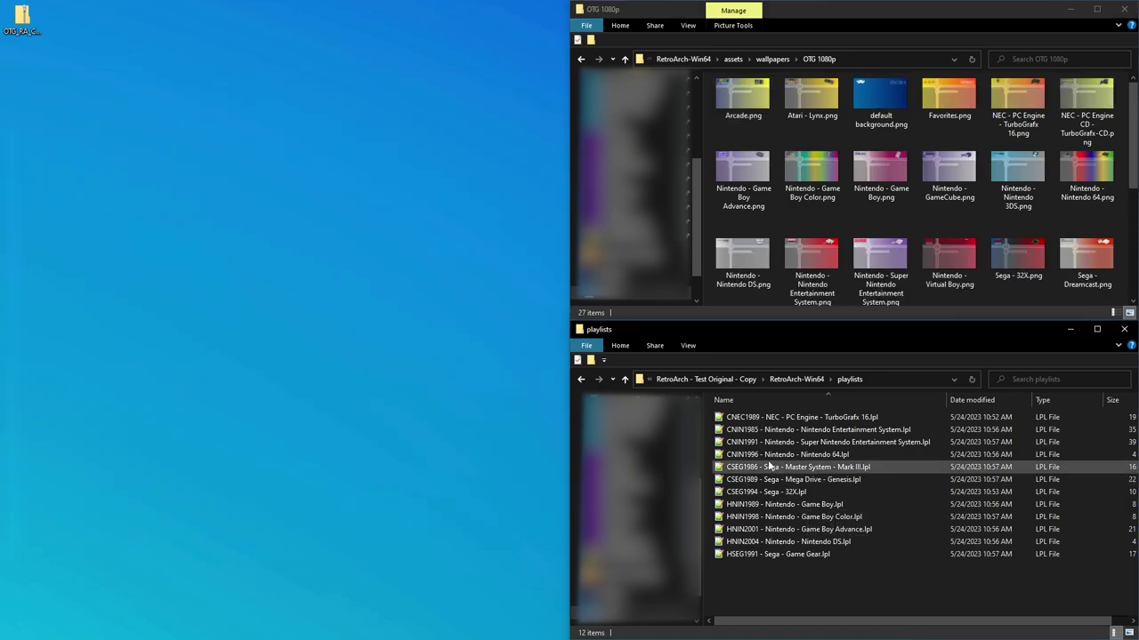
# - Copy the TurboGrafx 16 playlist's file name and rename its matching wallpaper to CNEC1989 - NEC - PC Engine - TurboGrafx 16
pyautogui.click(803, 420)
pyautogui.click(803, 422)
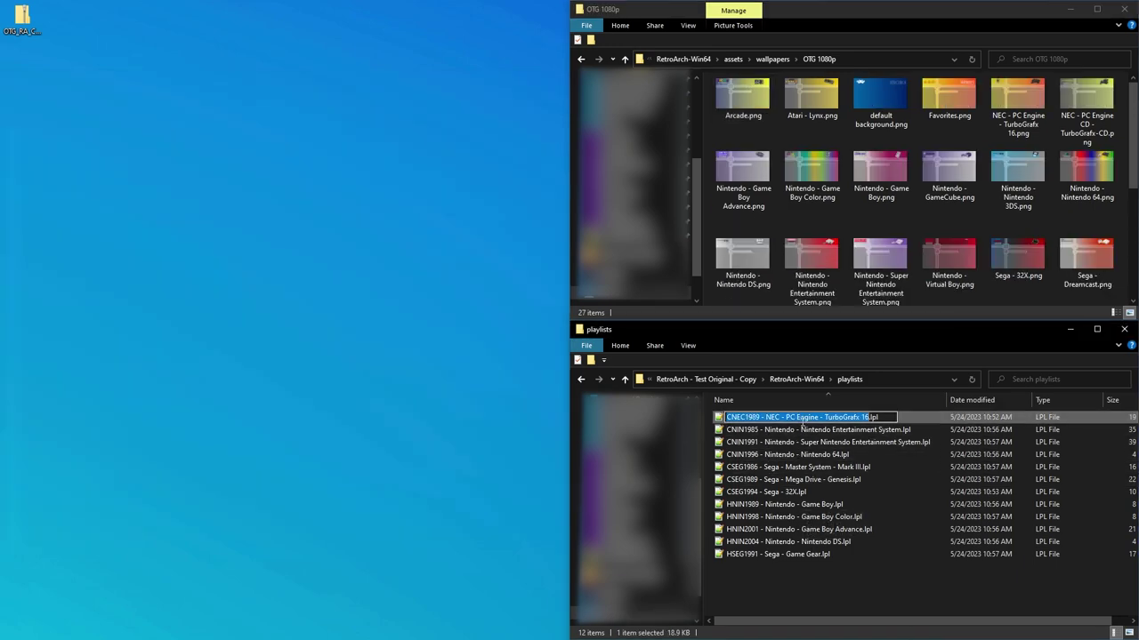
pyautogui.rightClick(801, 422)
pyautogui.click(828, 469)
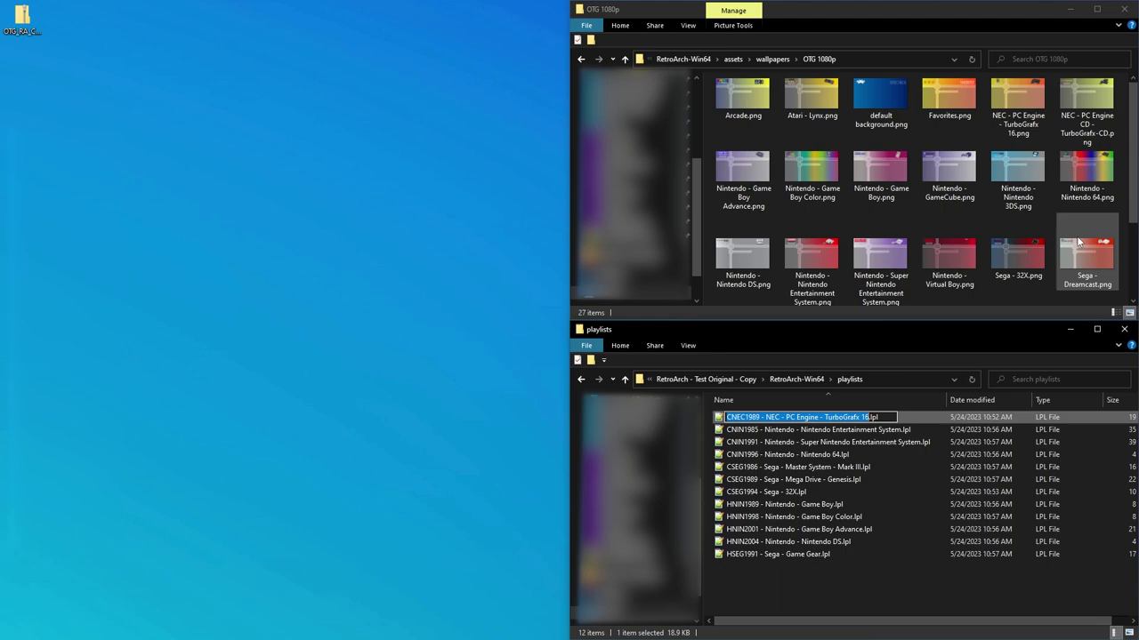
pyautogui.click(1022, 124)
pyautogui.click(1025, 129)
pyautogui.hotkey('ctrl', 'v')
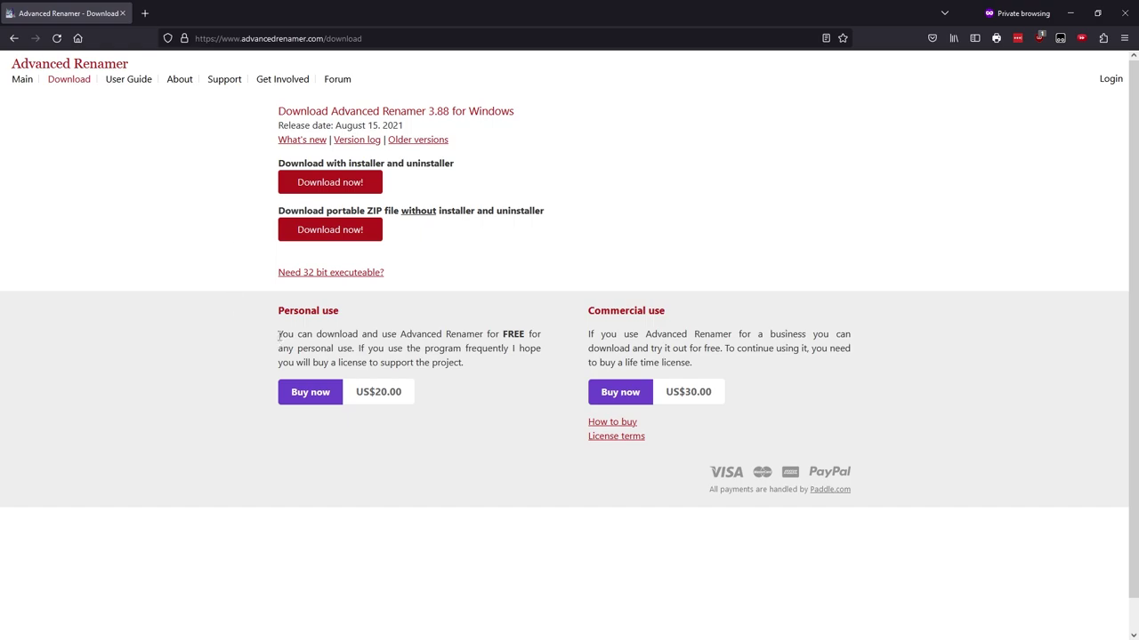
# - In the browser, read the personal-use terms on the Advanced Renamer download page
pyautogui.moveTo(279, 335); pyautogui.dragTo(470, 372)
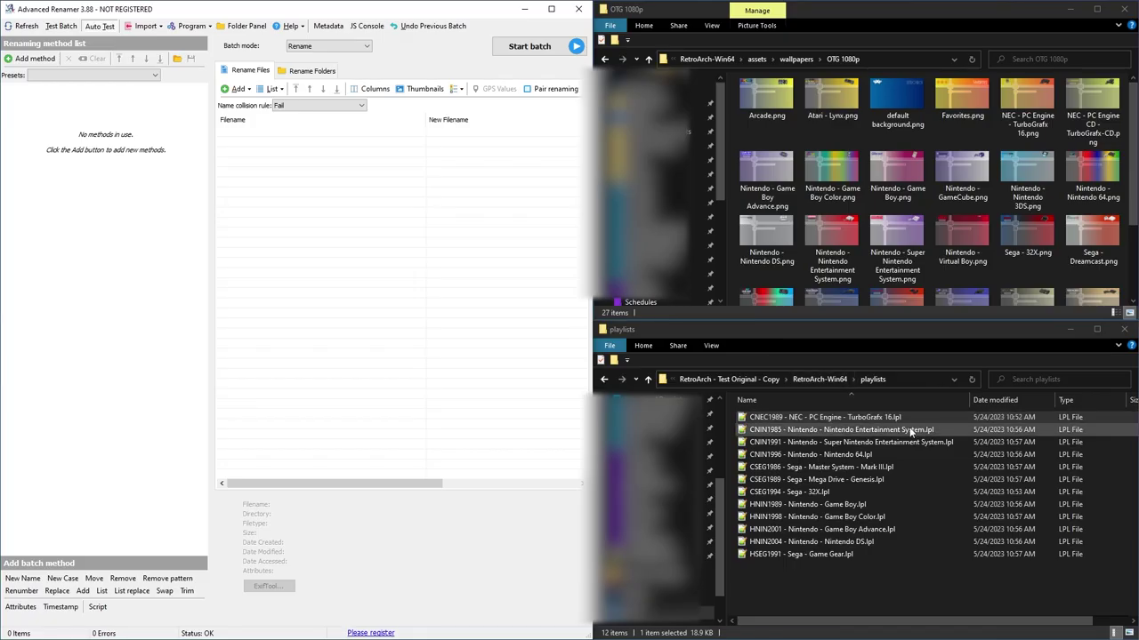
# - In Advanced Renamer, load all twelve playlist files from the playlists folder into the list of files to rename
pyautogui.click(805, 420)
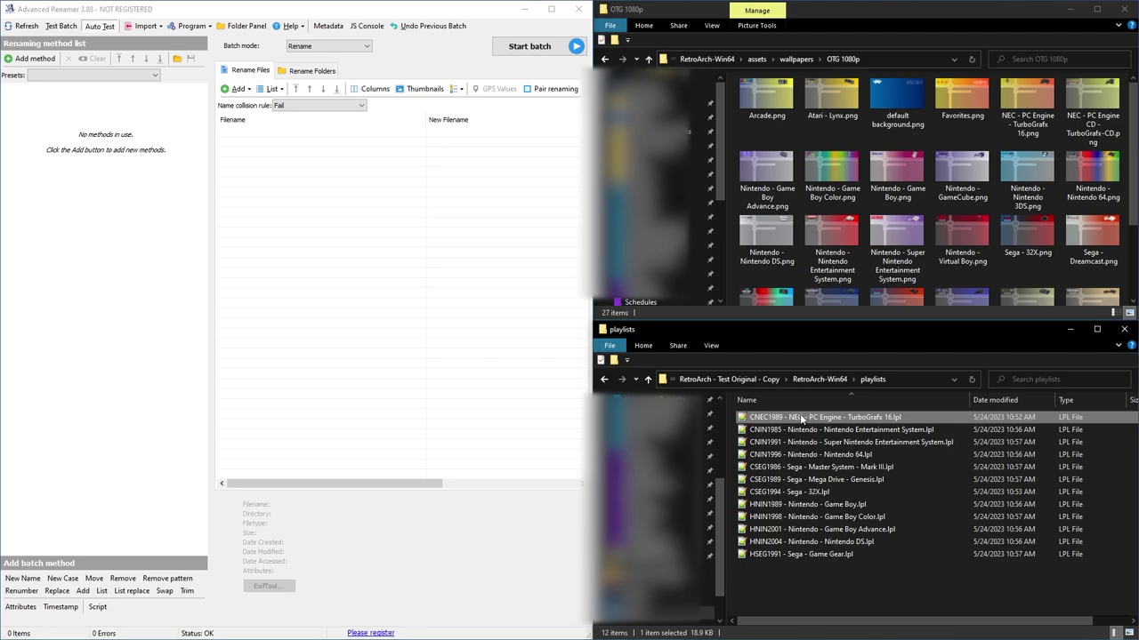
pyautogui.keyDown('shift'); pyautogui.click(812, 556); pyautogui.keyUp('shift')
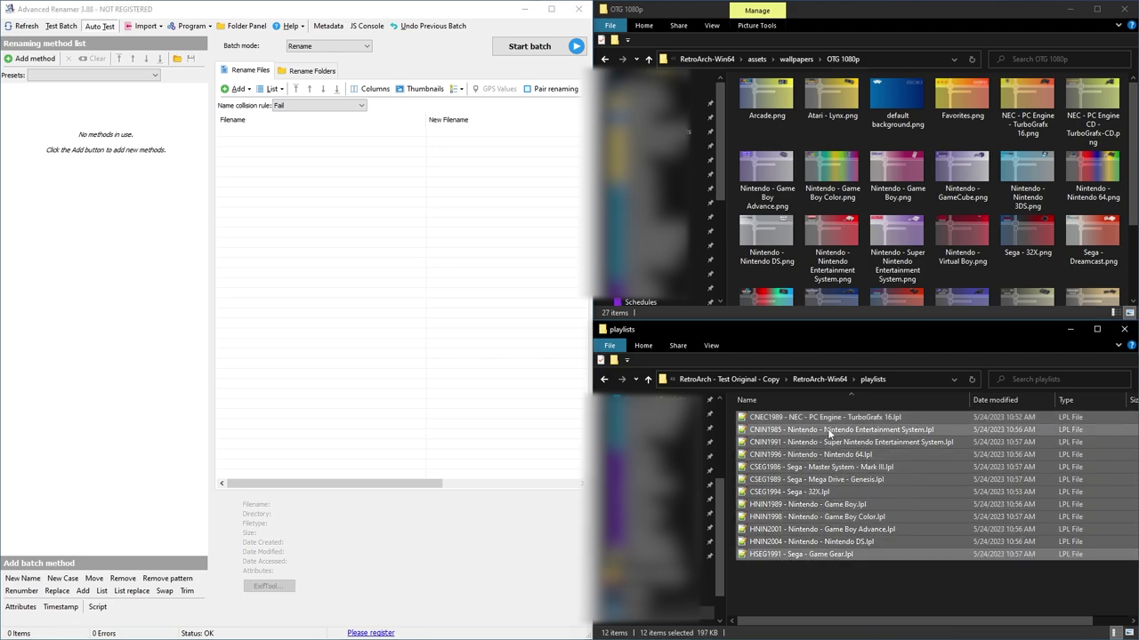
pyautogui.moveTo(831, 426); pyautogui.dragTo(290, 204)
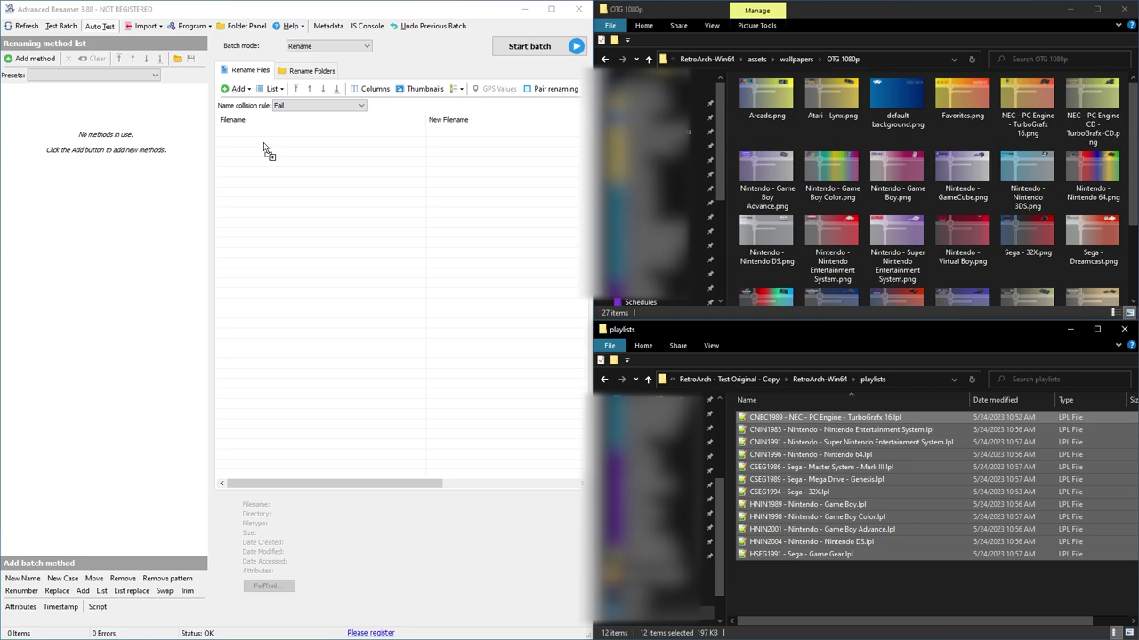
pyautogui.moveTo(263, 149); pyautogui.dragTo(265, 145)
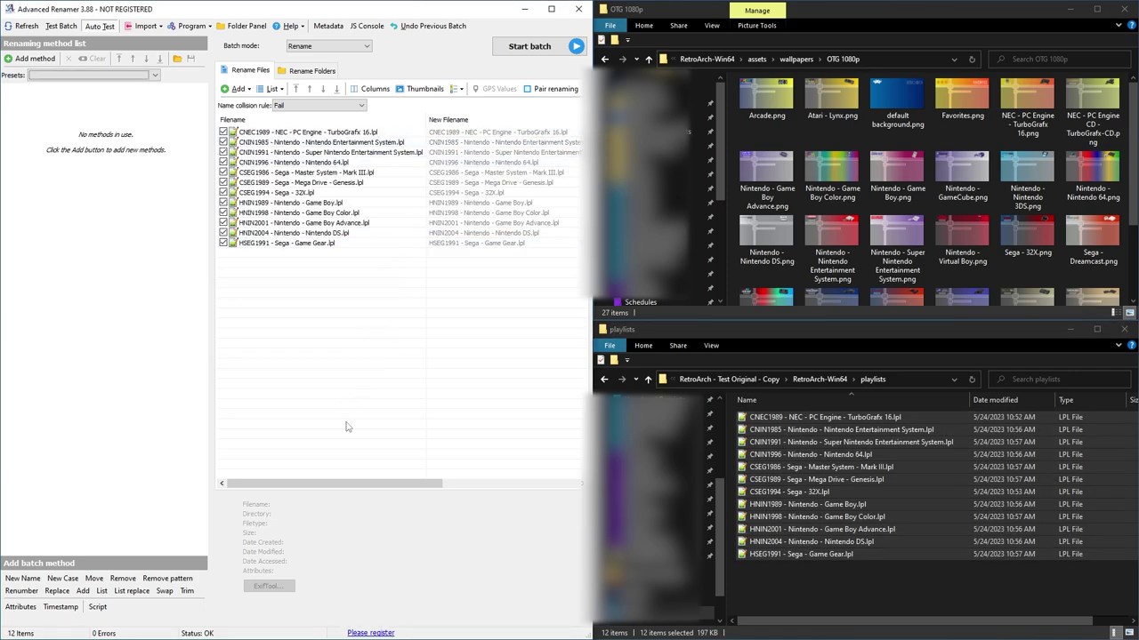
# - Add List replace and List renaming methods, and populate the List method with the original playlist names
pyautogui.click(132, 590)
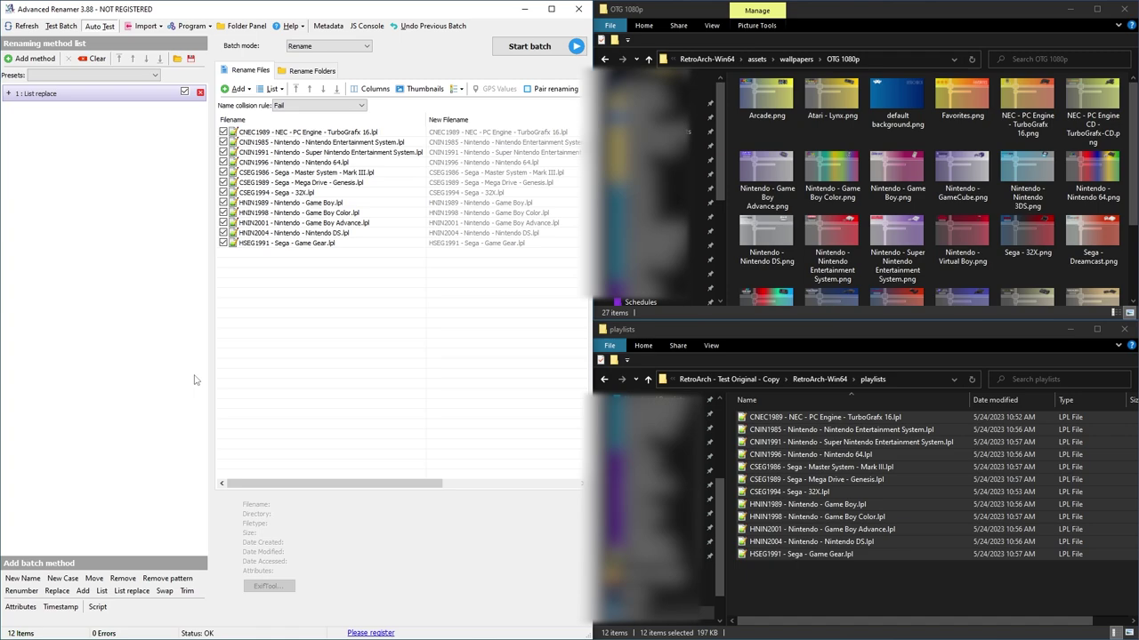
pyautogui.click(102, 592)
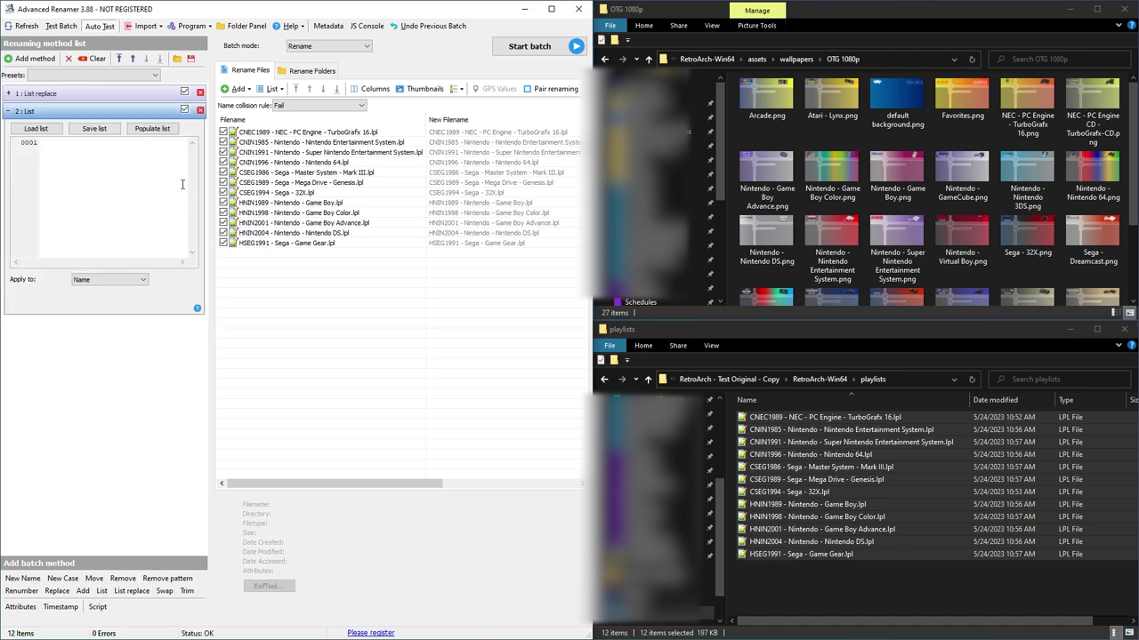
pyautogui.click(145, 131)
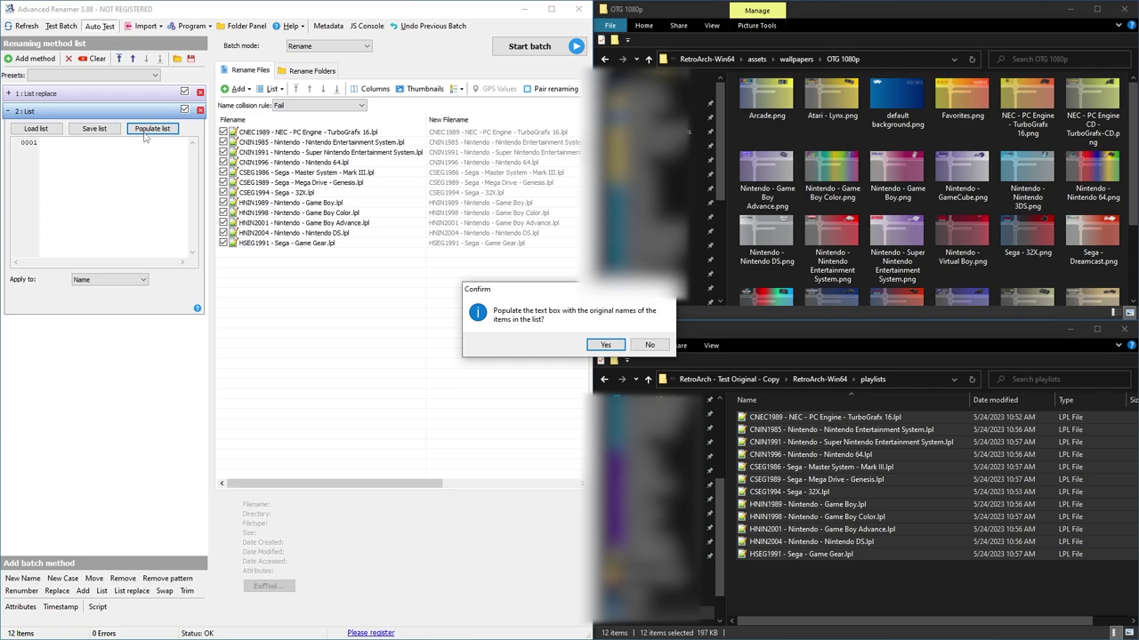
pyautogui.click(603, 347)
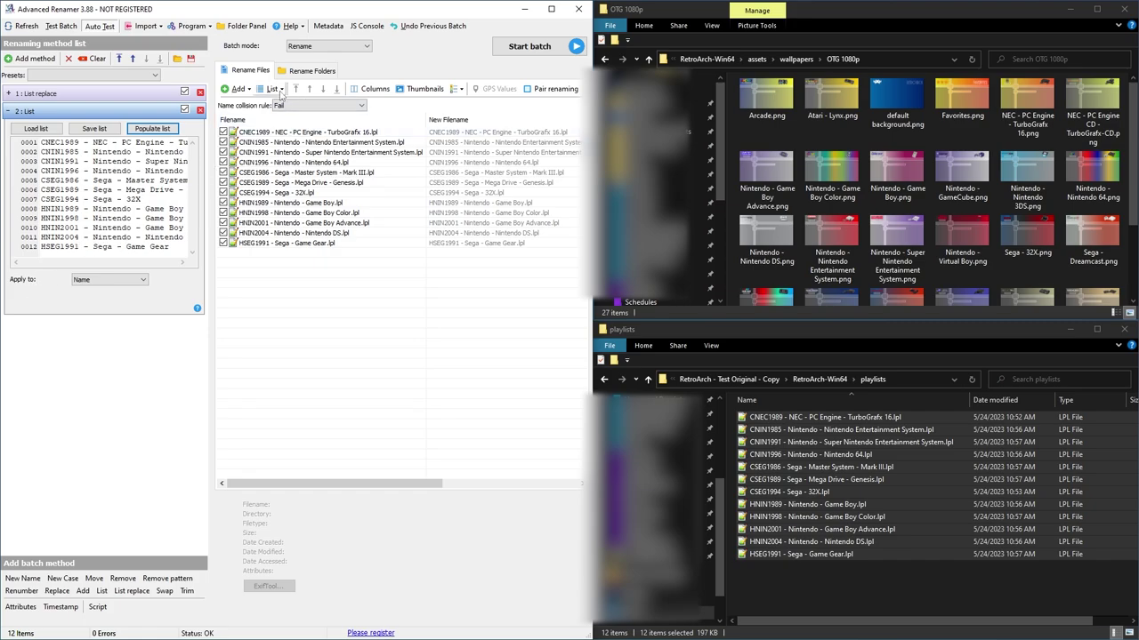
# - Clear the loaded playlist files and add the matching wallpapers from the OTG 1080p folder in the same order as the name list
pyautogui.click(281, 90)
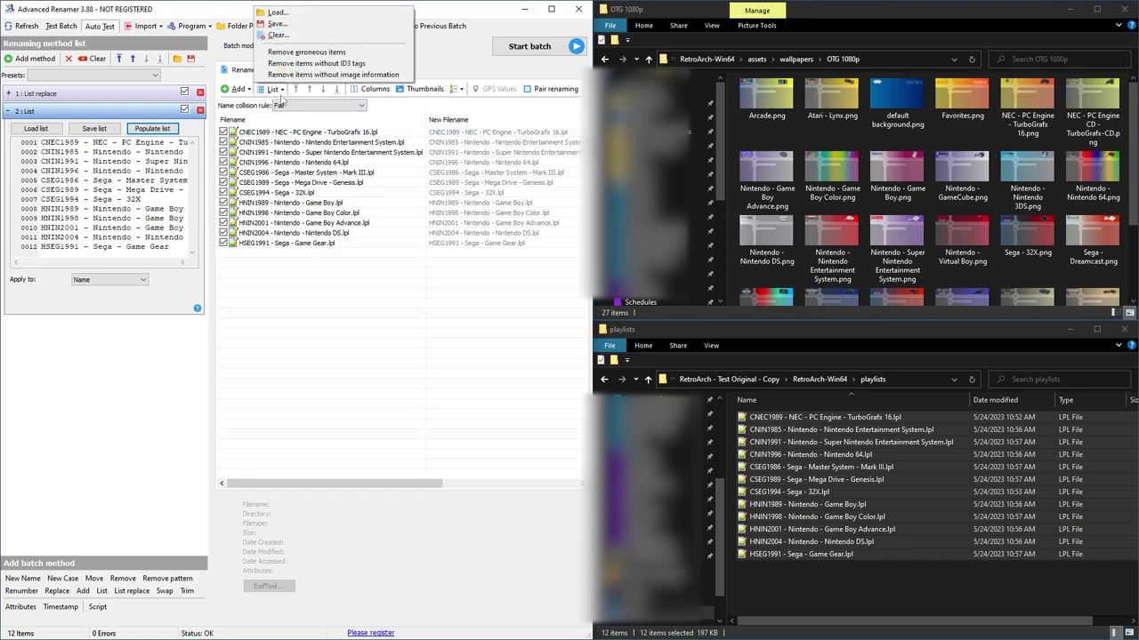
pyautogui.click(283, 37)
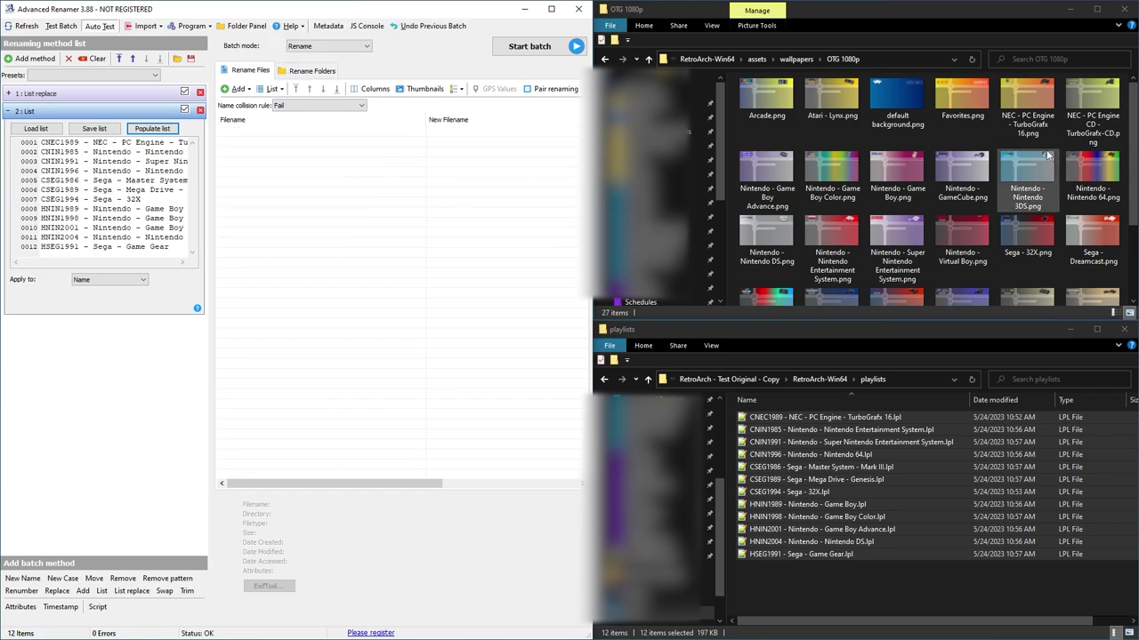
pyautogui.moveTo(1027, 98); pyautogui.dragTo(248, 139)
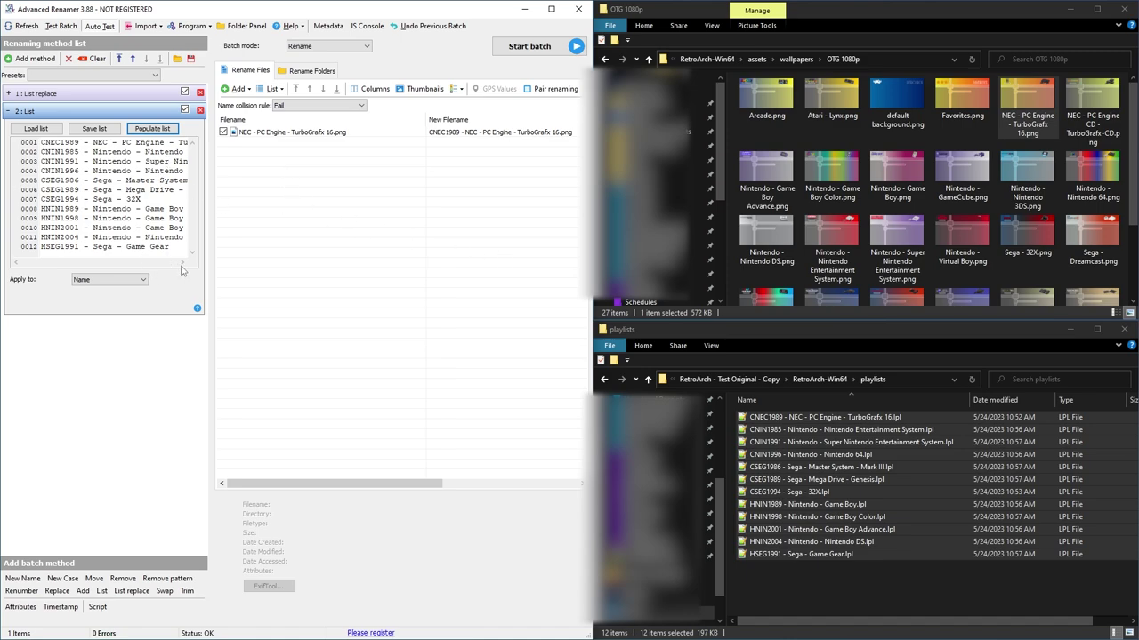
pyautogui.moveTo(210, 267); pyautogui.dragTo(323, 182)
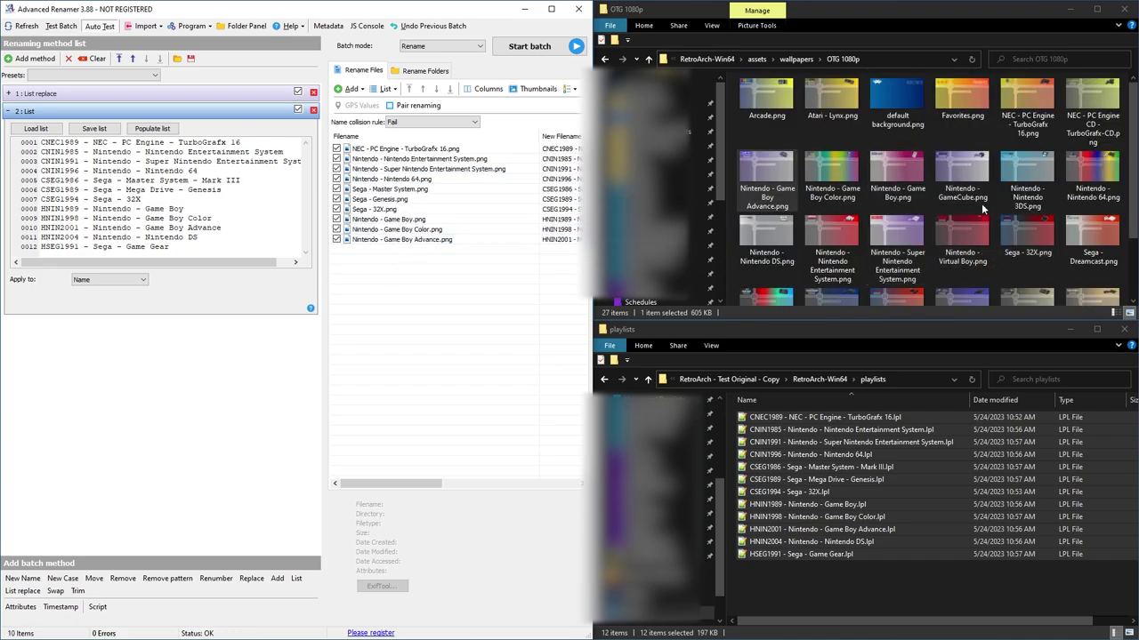
# - Run the rename batch on the twelve wallpapers, close Advanced Renamer, and check the renamed files in the OTG 1080p folder
pyautogui.click(550, 9)
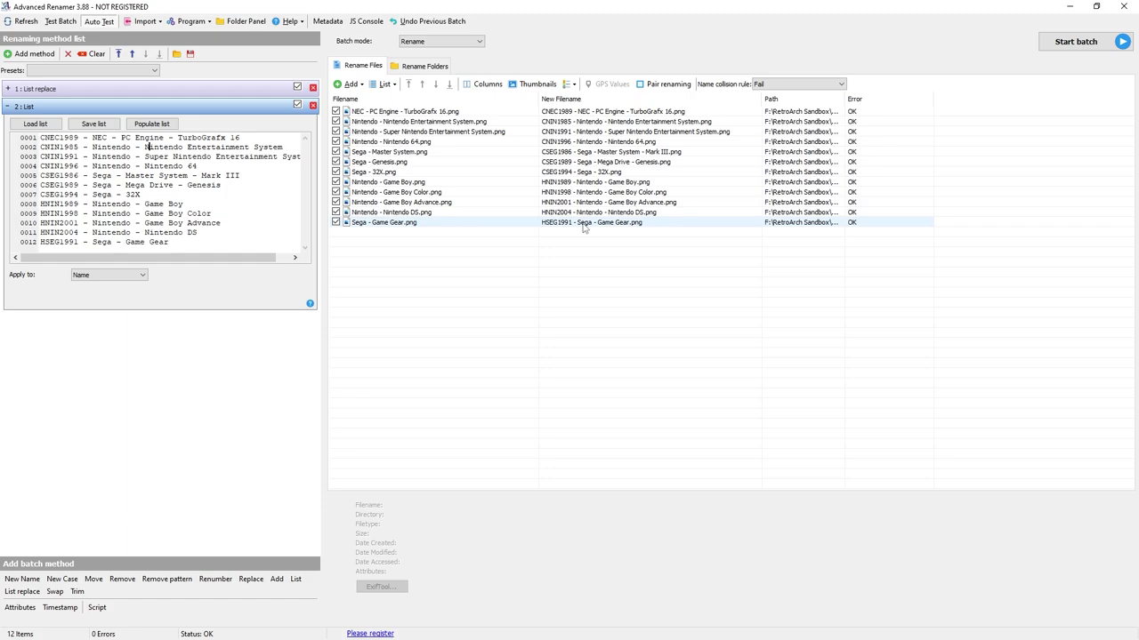
pyautogui.click(1067, 45)
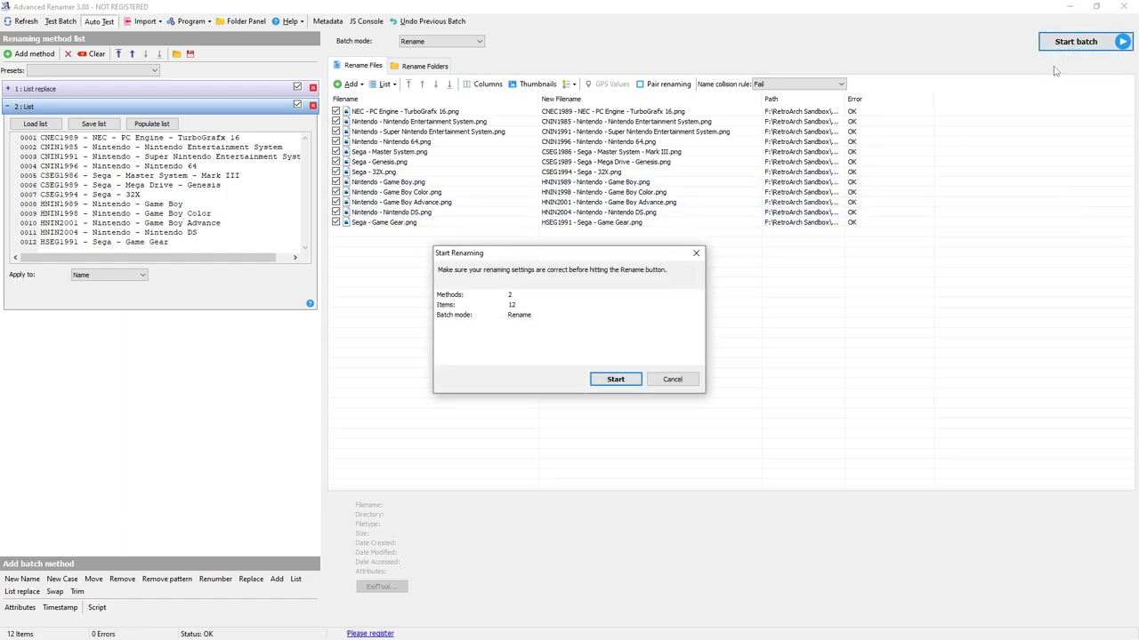
pyautogui.click(616, 380)
pyautogui.click(1122, 7)
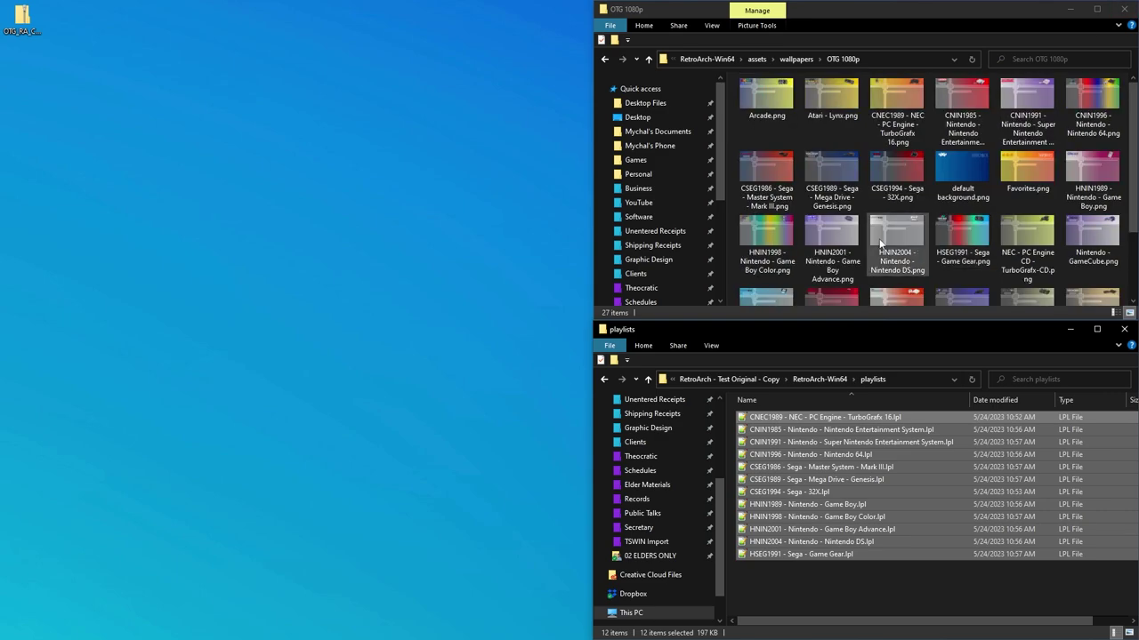
pyautogui.click(894, 102)
pyautogui.click(1089, 133)
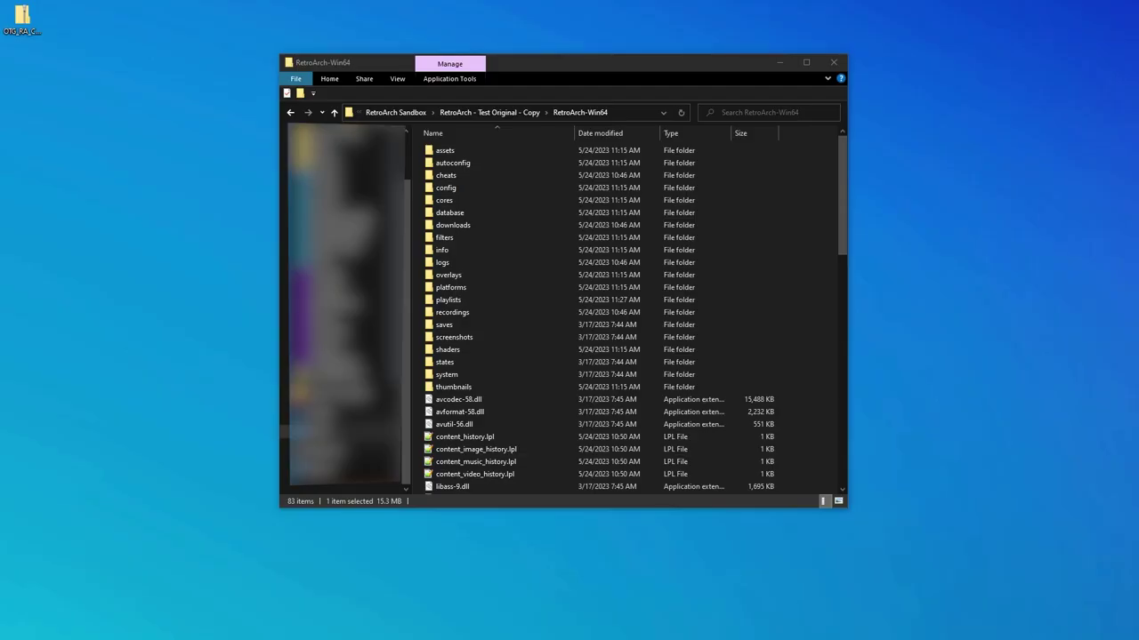
# - In File Explorer, open RetroArch-Win64's assets\xmb\retroactive\png folder and look through its icons
pyautogui.doubleClick(456, 151)
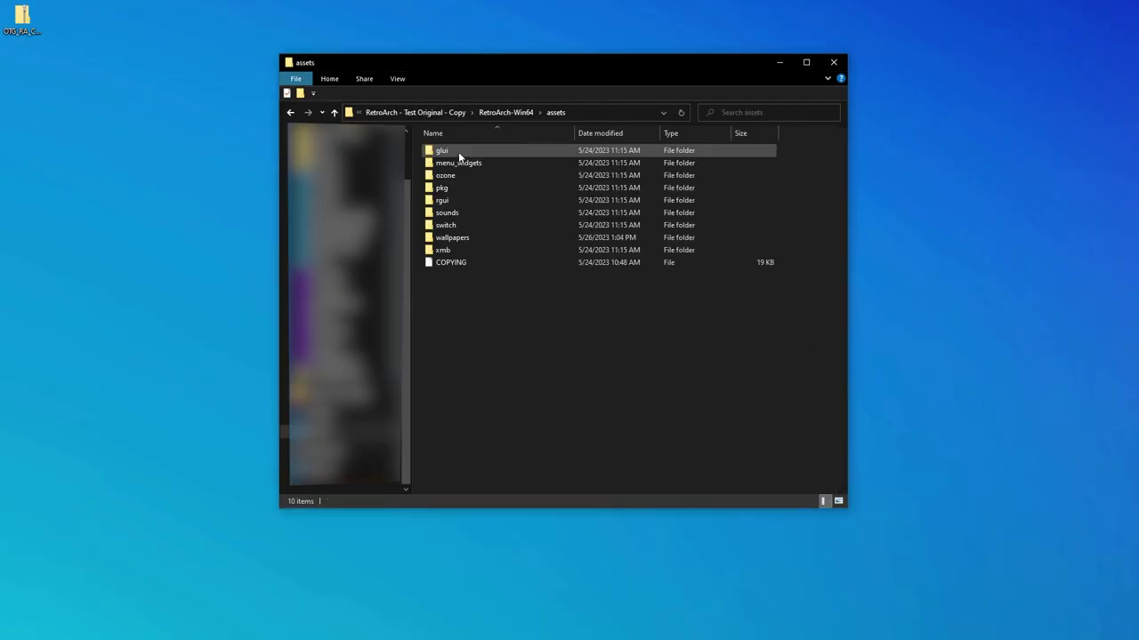
pyautogui.doubleClick(450, 253)
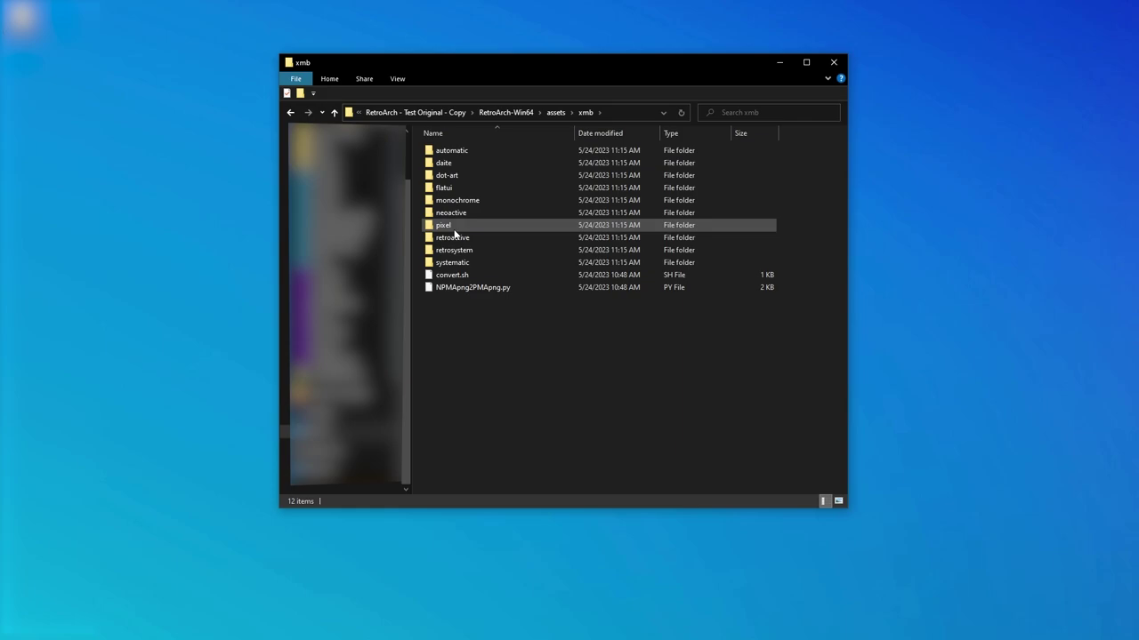
pyautogui.doubleClick(456, 238)
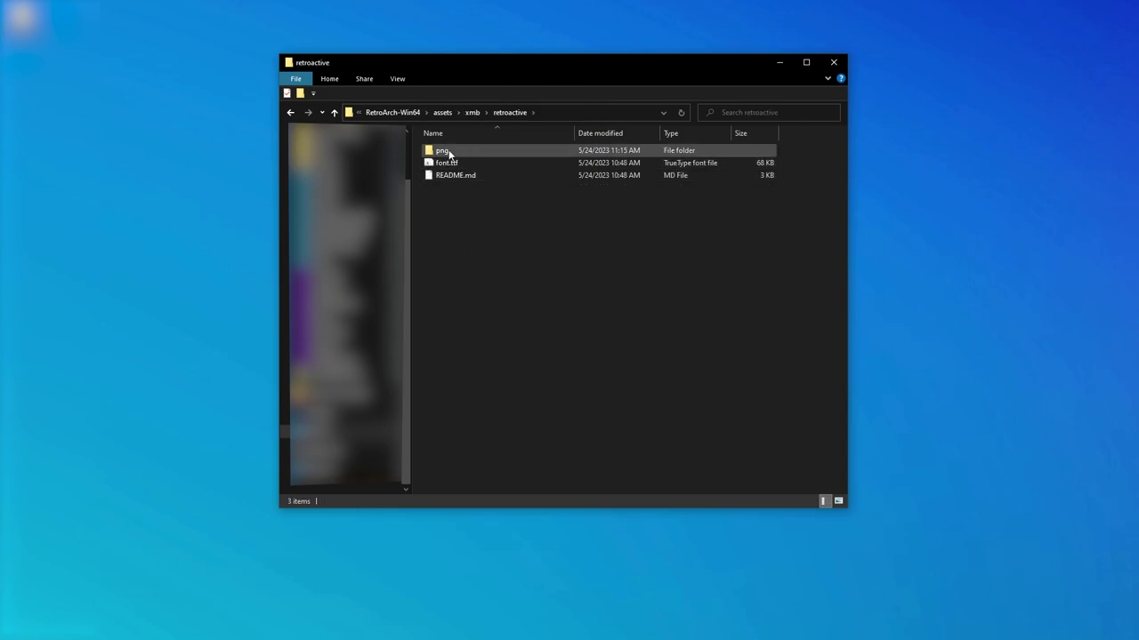
pyautogui.doubleClick(436, 152)
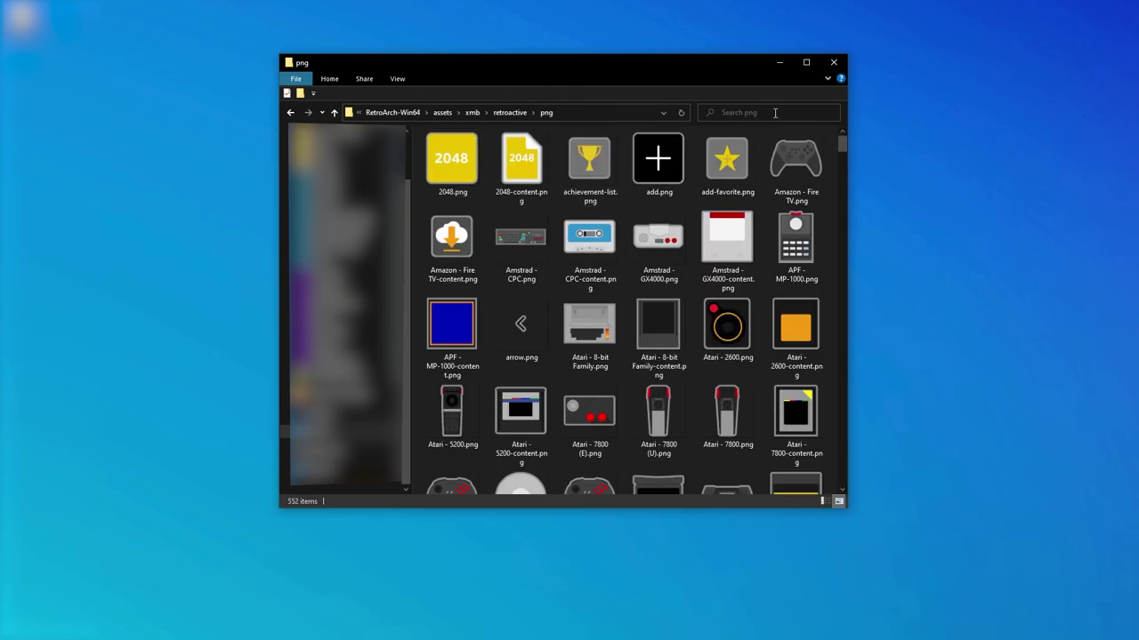
pyautogui.click(806, 62)
pyautogui.scroll(-5, 666, 307)
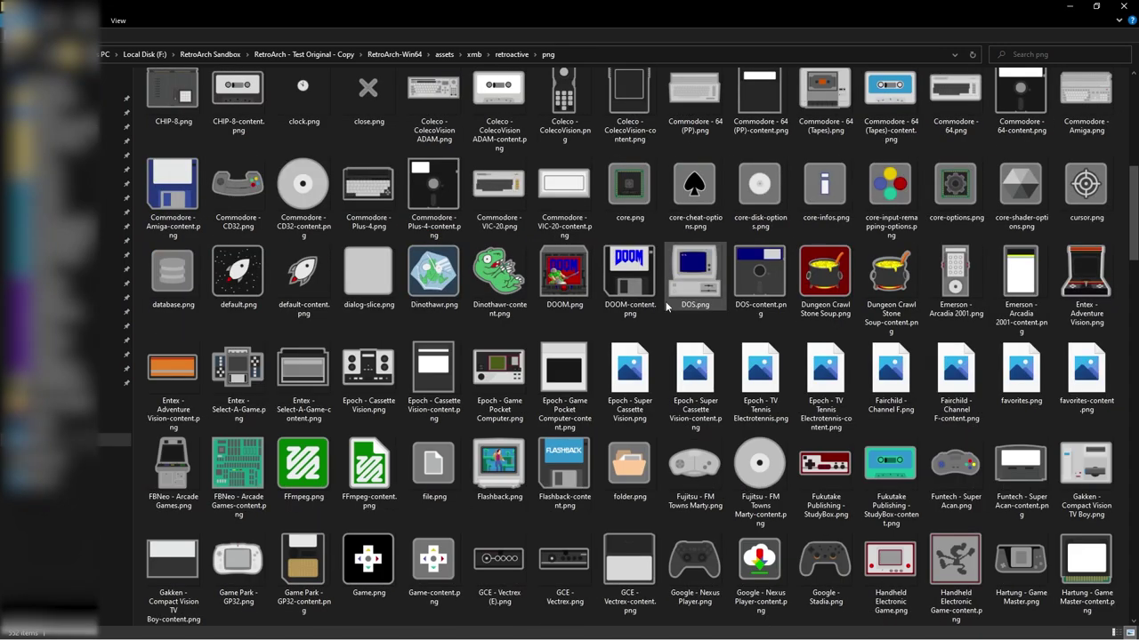
# - Go back to the xmb folder, open pixel\png, and look through that theme's icons
pyautogui.click(49, 55)
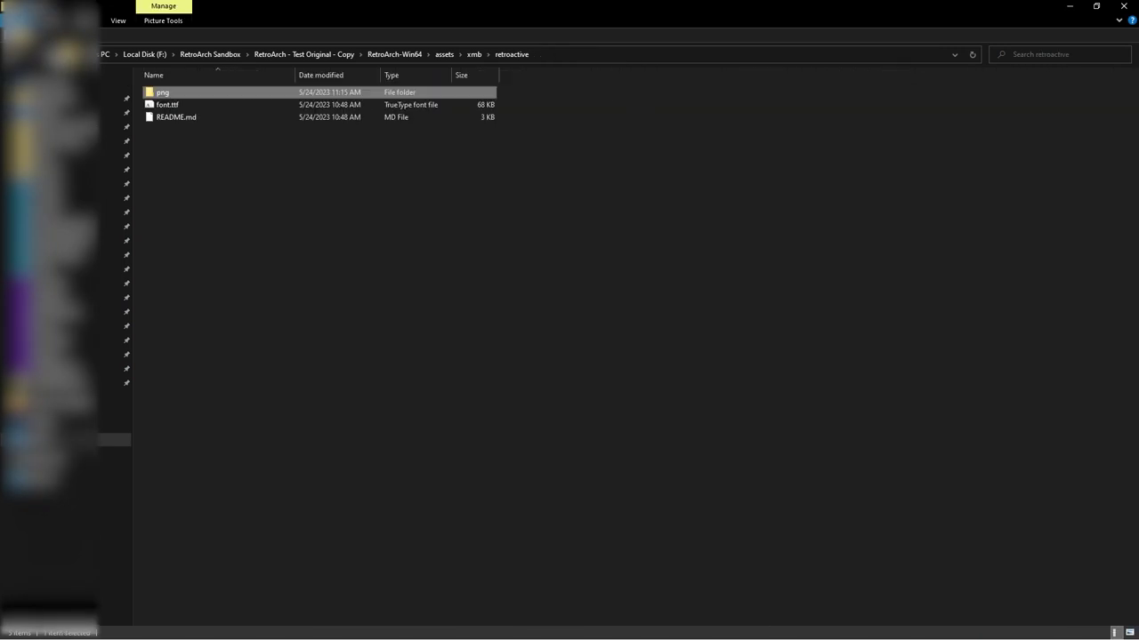
pyautogui.click(49, 55)
pyautogui.doubleClick(164, 166)
pyautogui.doubleClick(165, 91)
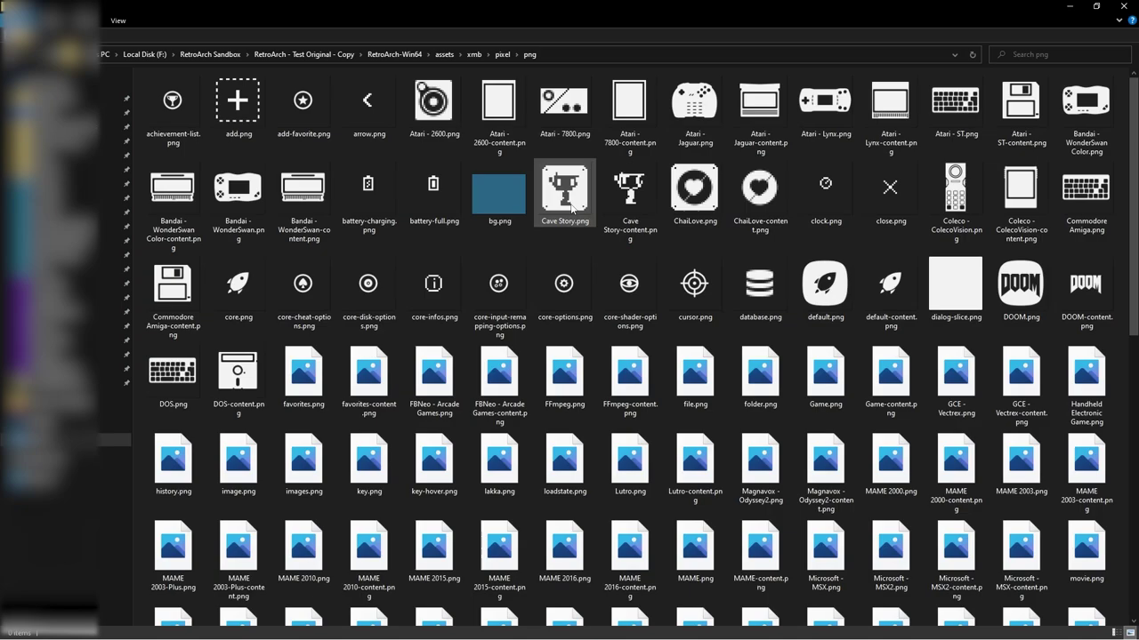
pyautogui.scroll(-10, 662, 265)
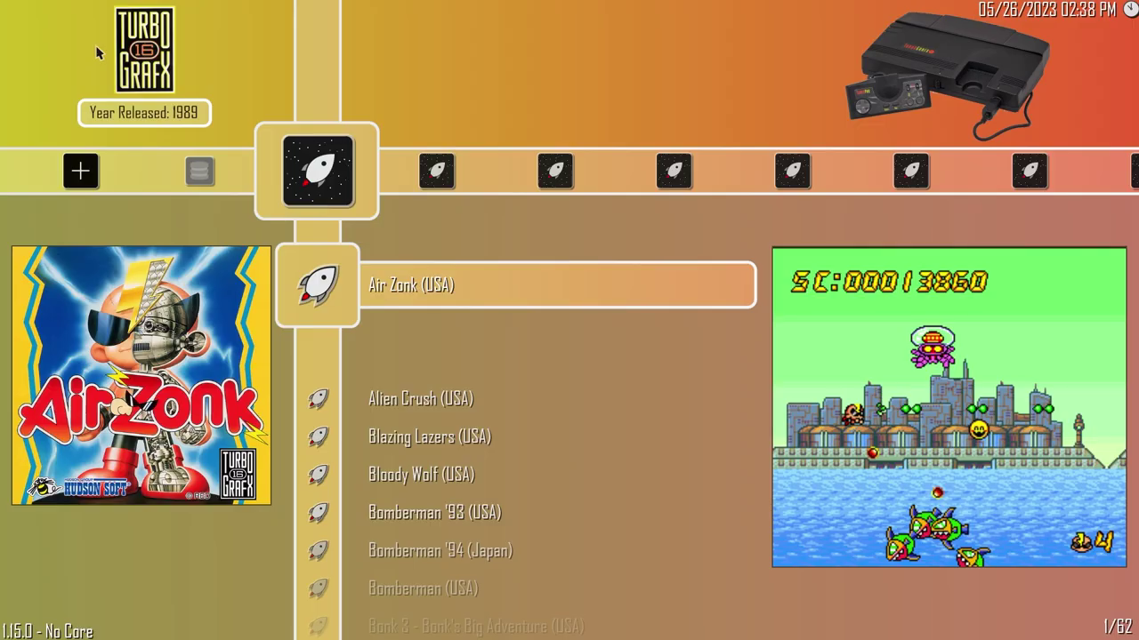
# - In RetroArch, browse the playlists from TurboGrafx 16 to Game Boy and scroll through the Game Boy games to check wallpapers and icons
pyautogui.press('Right')
pyautogui.press('Right')
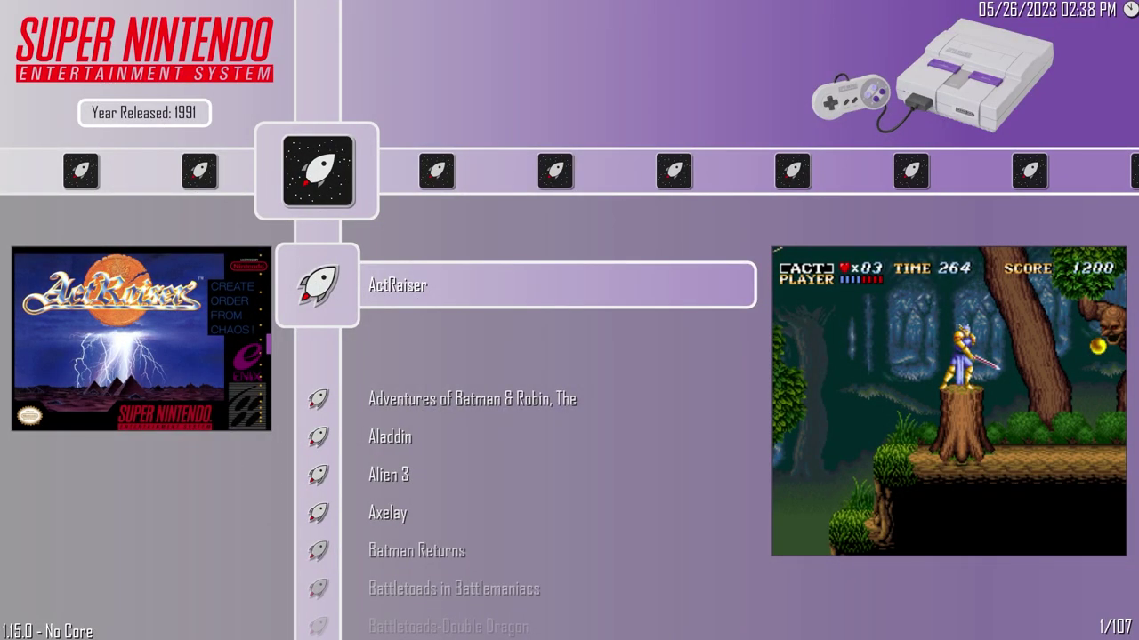
pyautogui.press('Right')
pyautogui.press('Right')
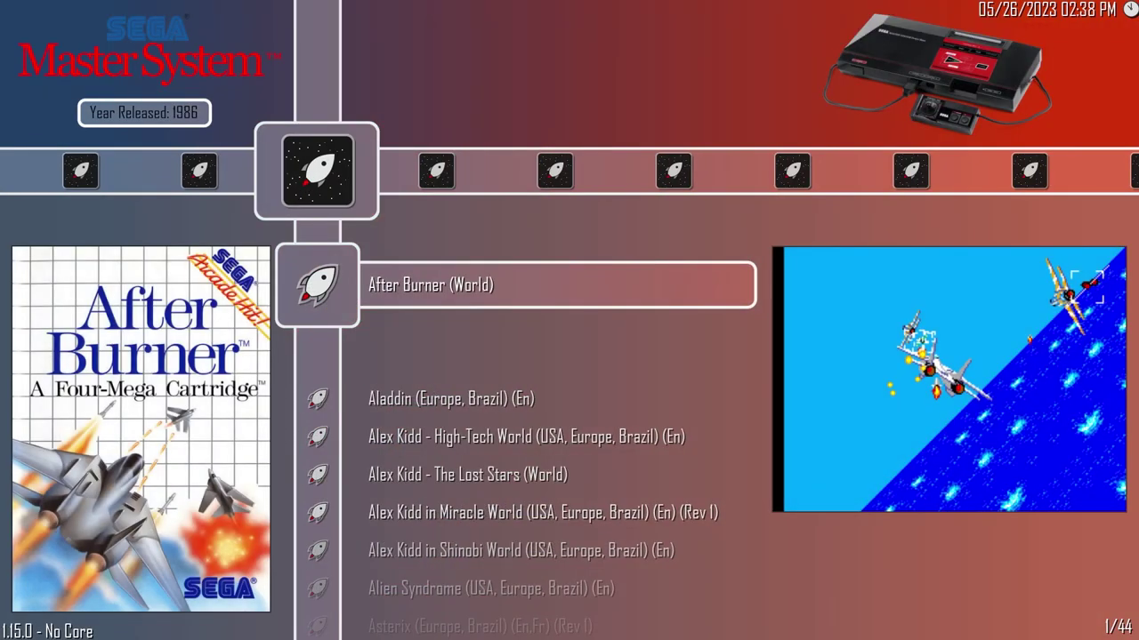
pyautogui.press('Right')
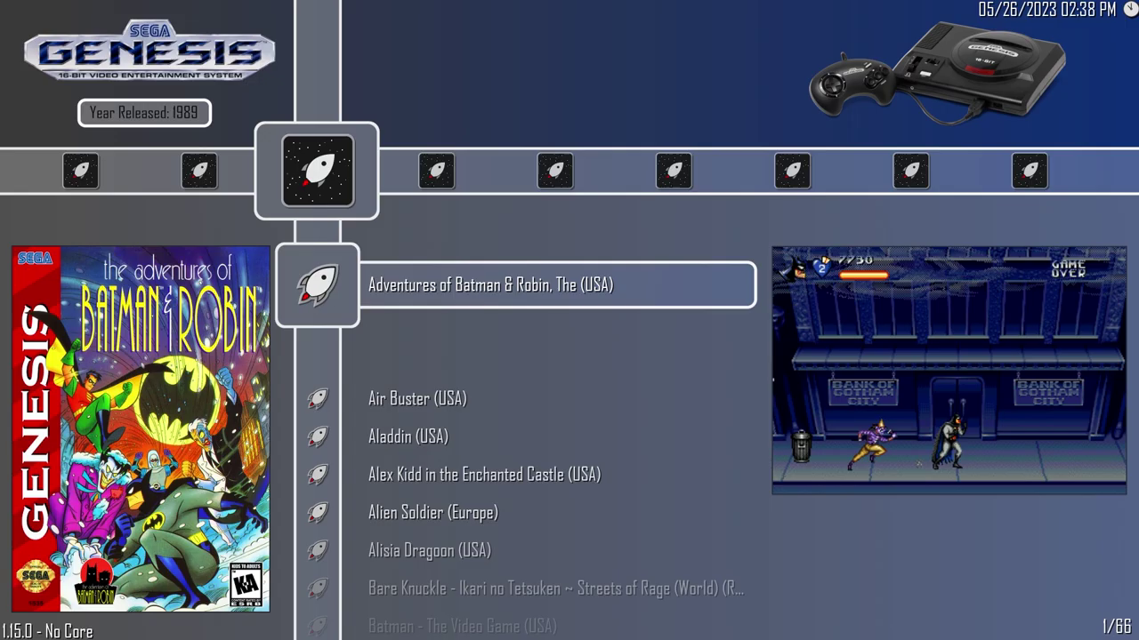
pyautogui.press('Right')
pyautogui.press('Right')
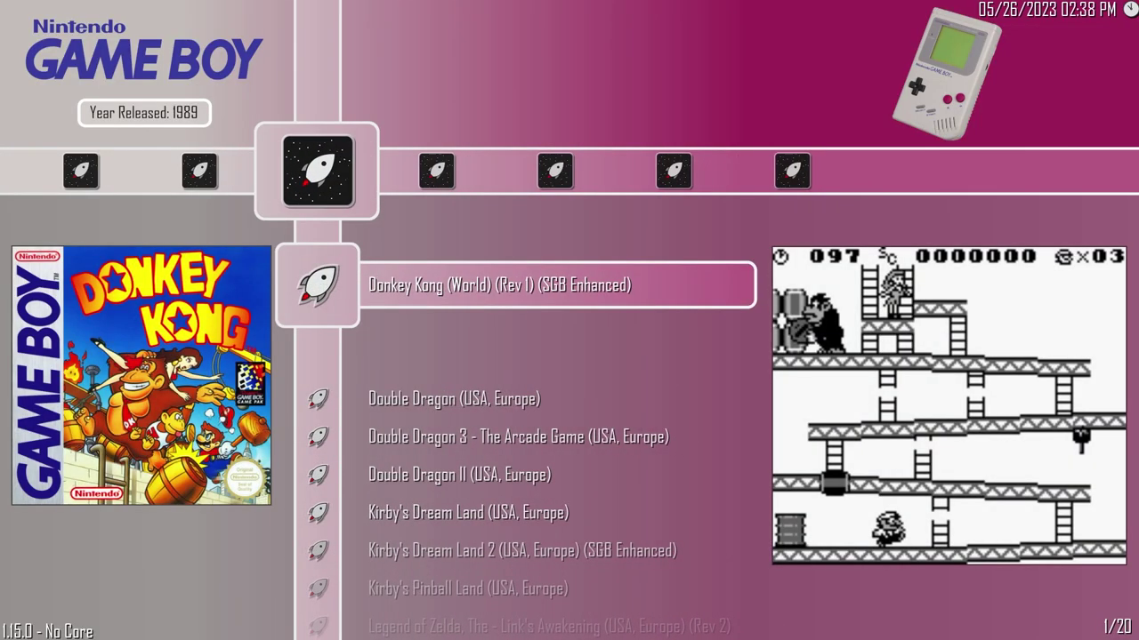
pyautogui.press('Down')
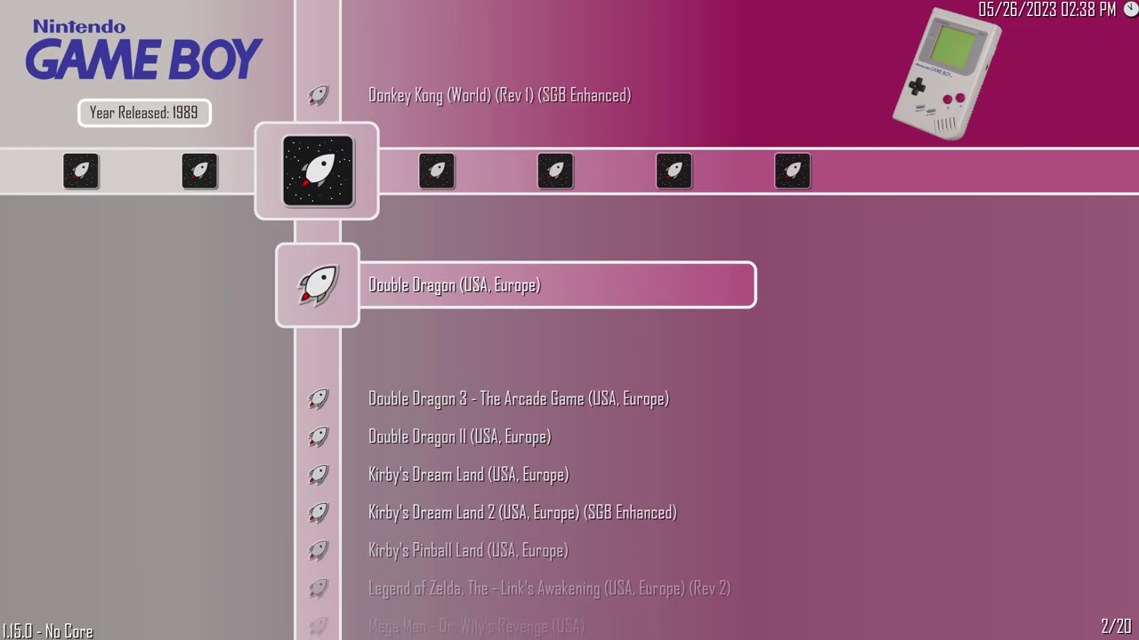
pyautogui.press('Down')
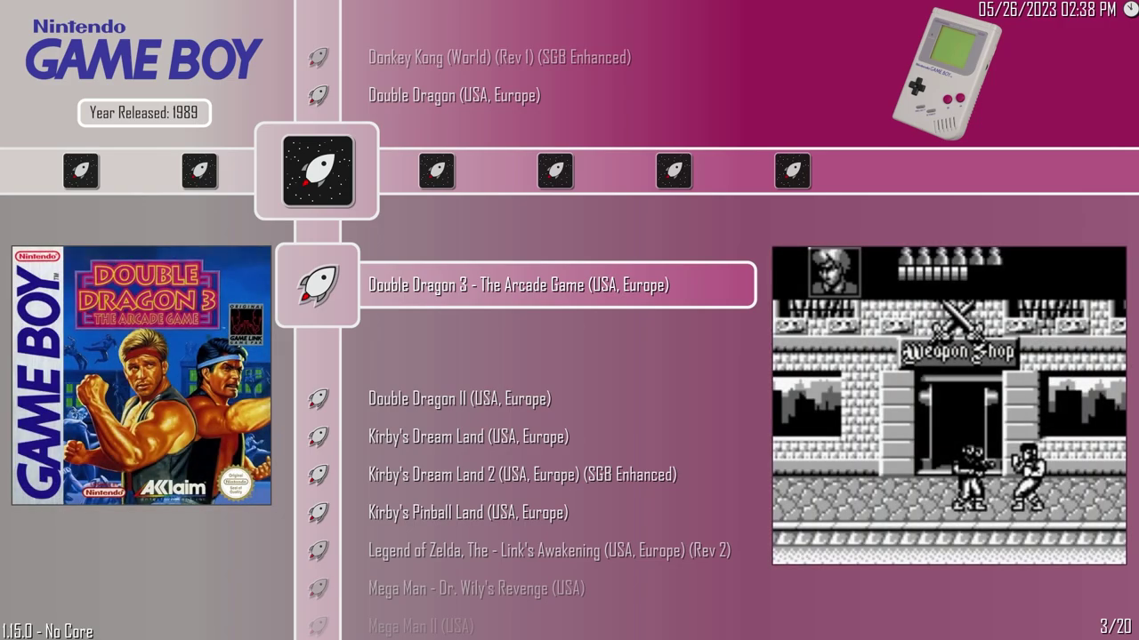
pyautogui.press('Down')
pyautogui.press('Up')
pyautogui.press('Up')
pyautogui.press('Up')
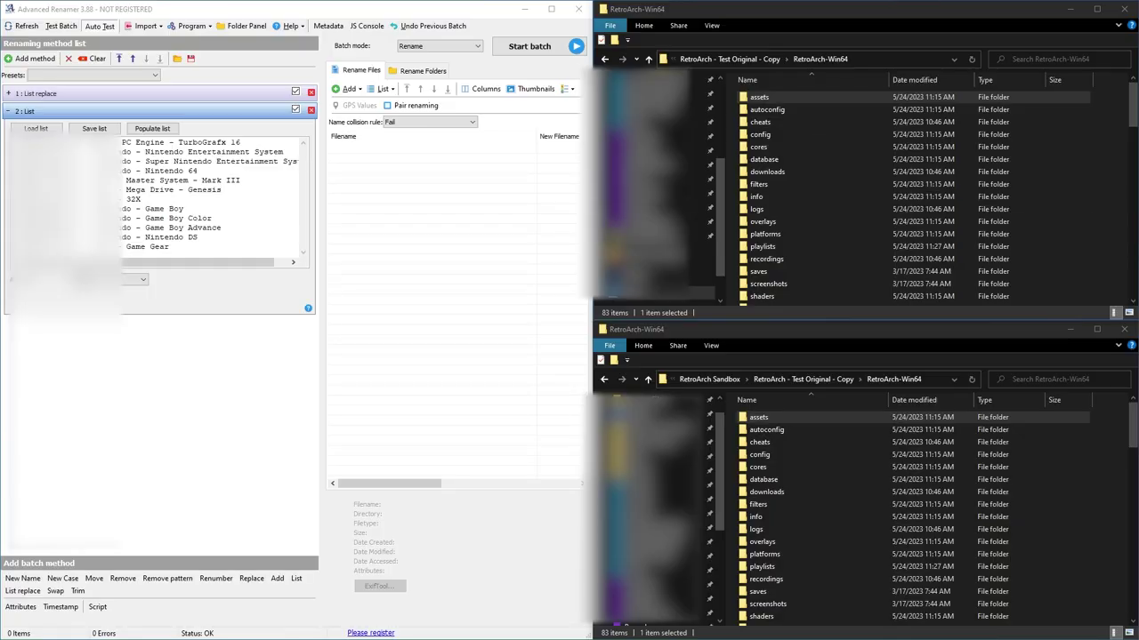
# - In File Explorer, open RetroArch-Win64's assets\xmb\retroactive\png folder and jump to the NEC - PC Engine - TurboGrafx 16 icons
pyautogui.doubleClick(763, 100)
pyautogui.doubleClick(763, 203)
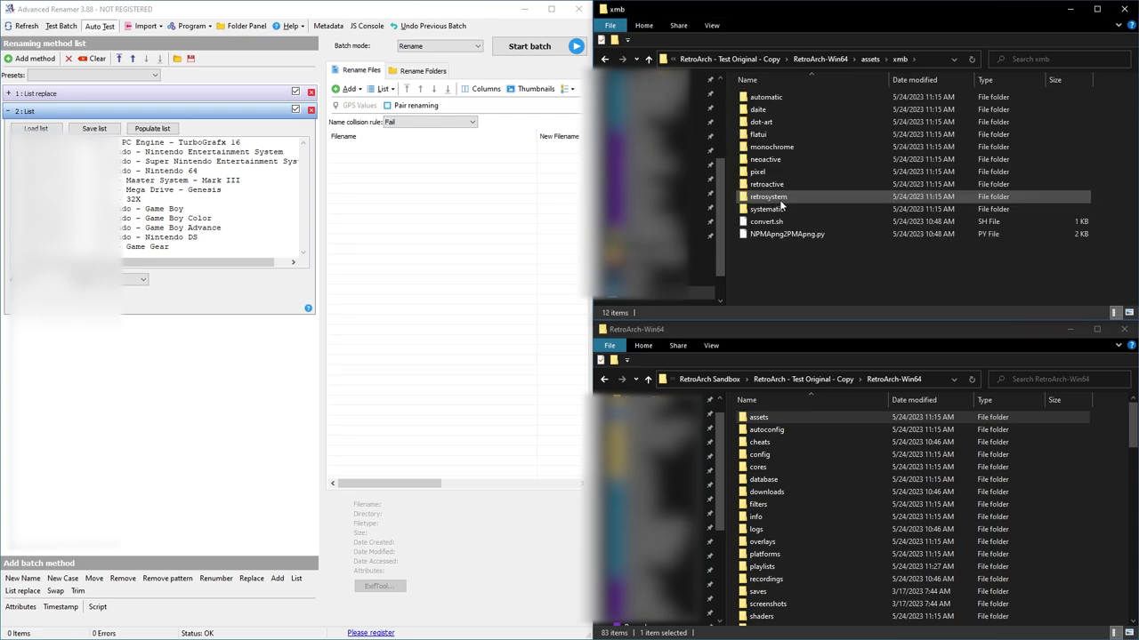
pyautogui.doubleClick(781, 188)
pyautogui.doubleClick(763, 97)
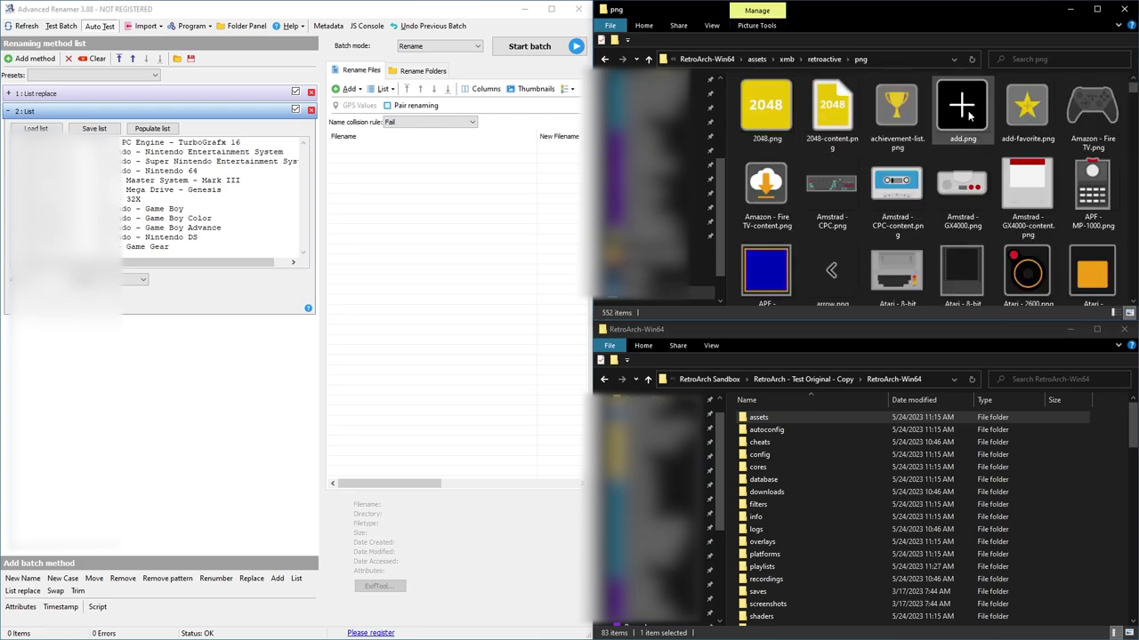
pyautogui.scroll(-3, 1055, 166)
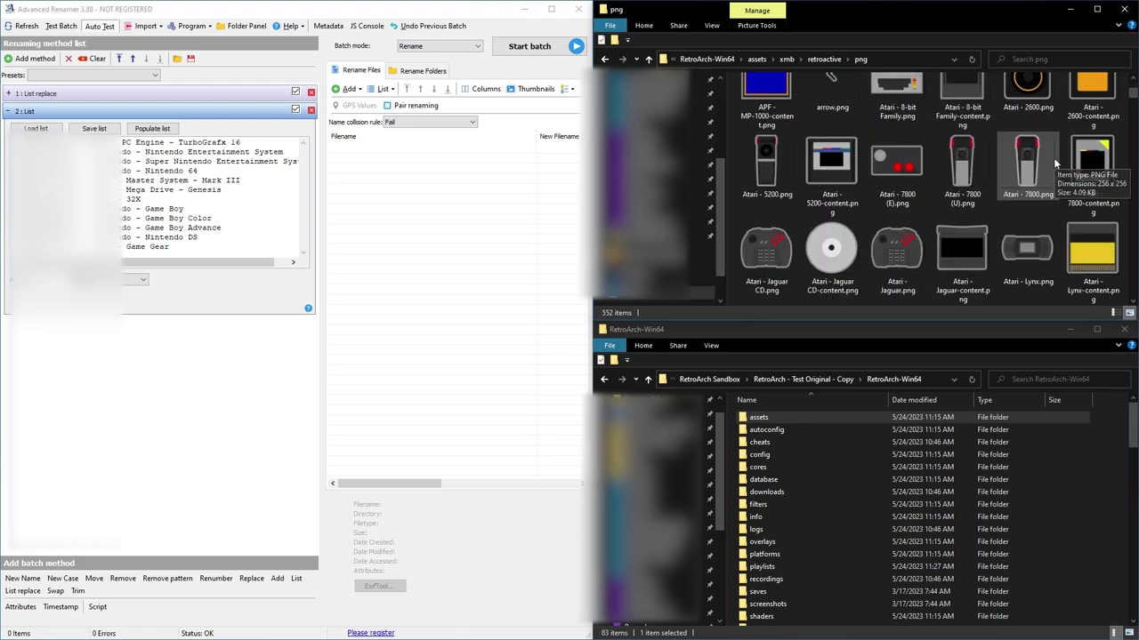
pyautogui.write('nec')
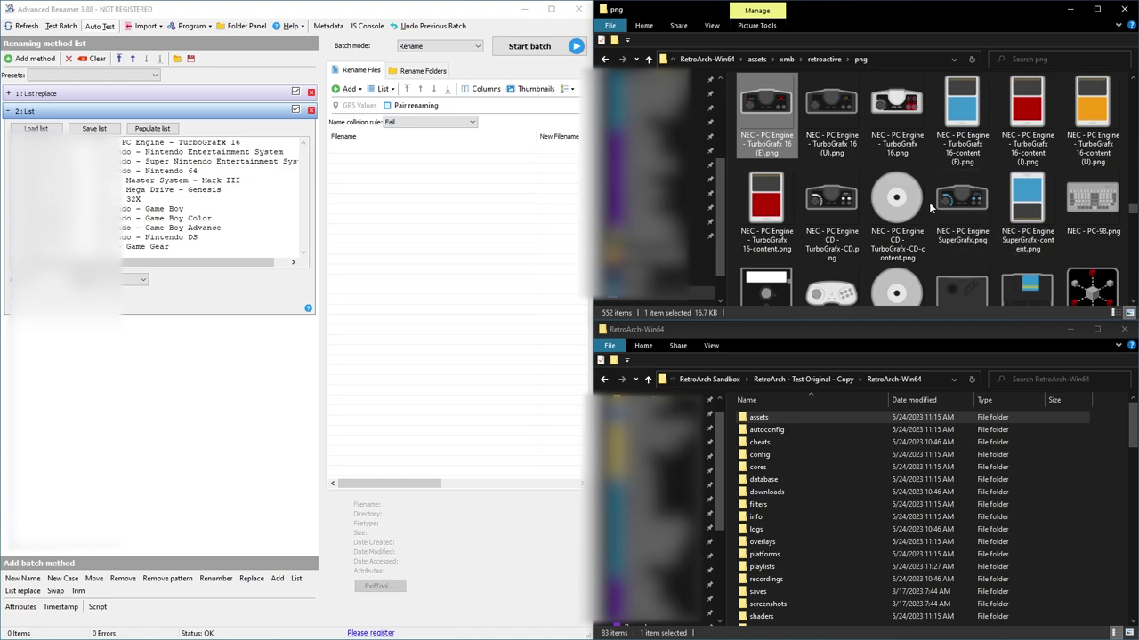
# - Add the TurboGrafx 16 (U), Nintendo Entertainment System, Super Nintendo Entertainment System and Nintendo 64 icons to Advanced Renamer's file list, in that order
pyautogui.moveTo(838, 112); pyautogui.dragTo(392, 169)
pyautogui.scroll(-10, 889, 178)
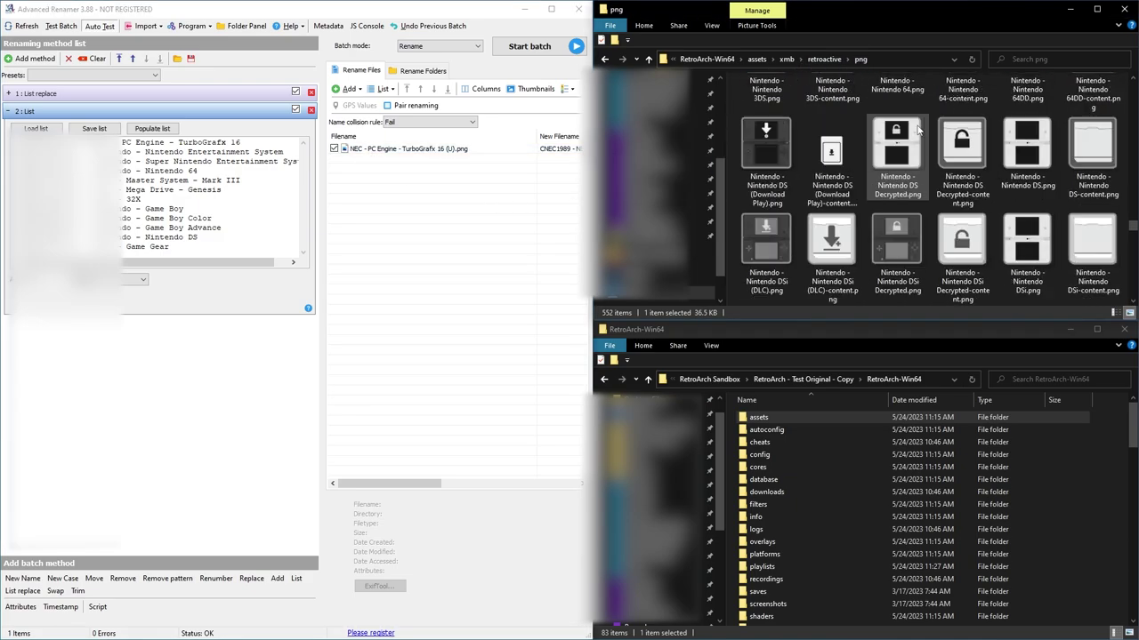
pyautogui.moveTo(832, 98); pyautogui.dragTo(401, 169)
pyautogui.scroll(-3, 916, 165)
pyautogui.moveTo(896, 240); pyautogui.dragTo(401, 169)
pyautogui.scroll(-3, 889, 178)
pyautogui.moveTo(897, 143); pyautogui.dragTo(400, 178)
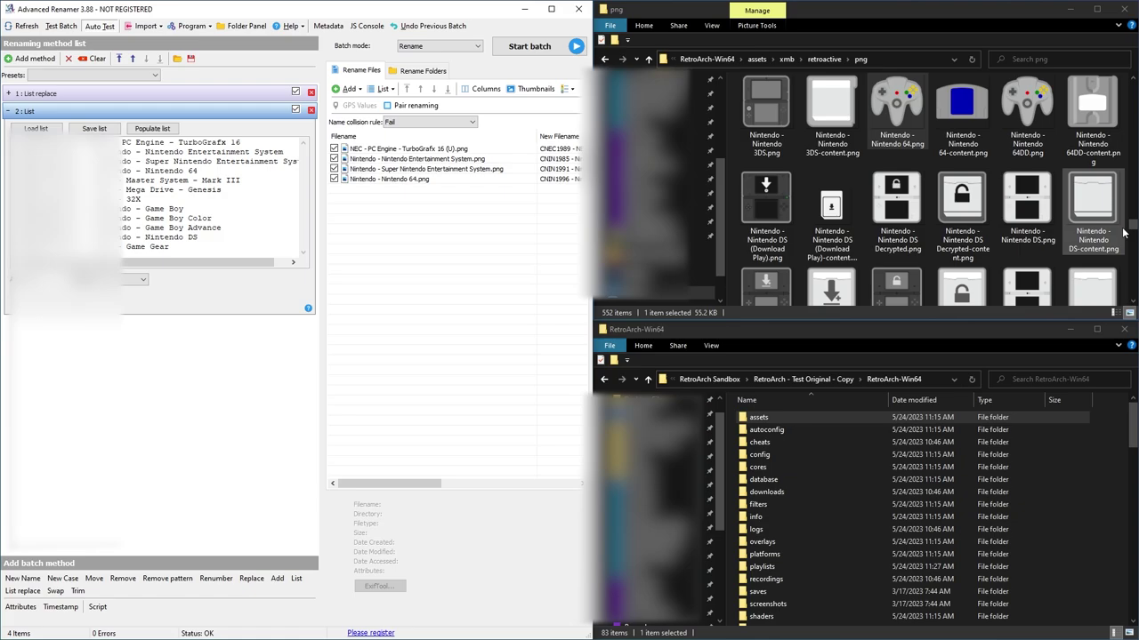
# - Add the Master System - Mark III, Mega Drive - Genesis, 32X, Game Boy, Color, Advance, Nintendo DS and Game Gear icons to the rename list in order
pyautogui.scroll(-5, 783, 155)
pyautogui.moveTo(783, 156); pyautogui.dragTo(400, 188)
pyautogui.moveTo(1028, 147); pyautogui.dragTo(400, 199)
pyautogui.scroll(2, 890, 178)
pyautogui.moveTo(766, 142); pyautogui.dragTo(400, 209)
pyautogui.scroll(8, 889, 178)
pyautogui.moveTo(897, 186); pyautogui.dragTo(400, 219)
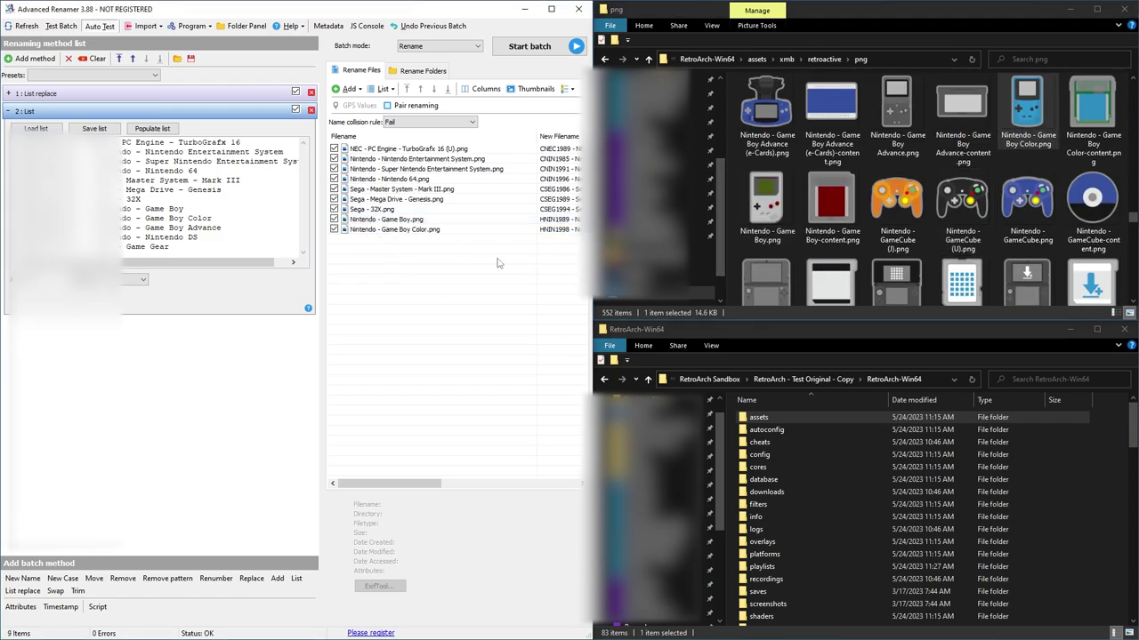
pyautogui.moveTo(1027, 196); pyautogui.dragTo(400, 230)
pyautogui.scroll(-8, 957, 175)
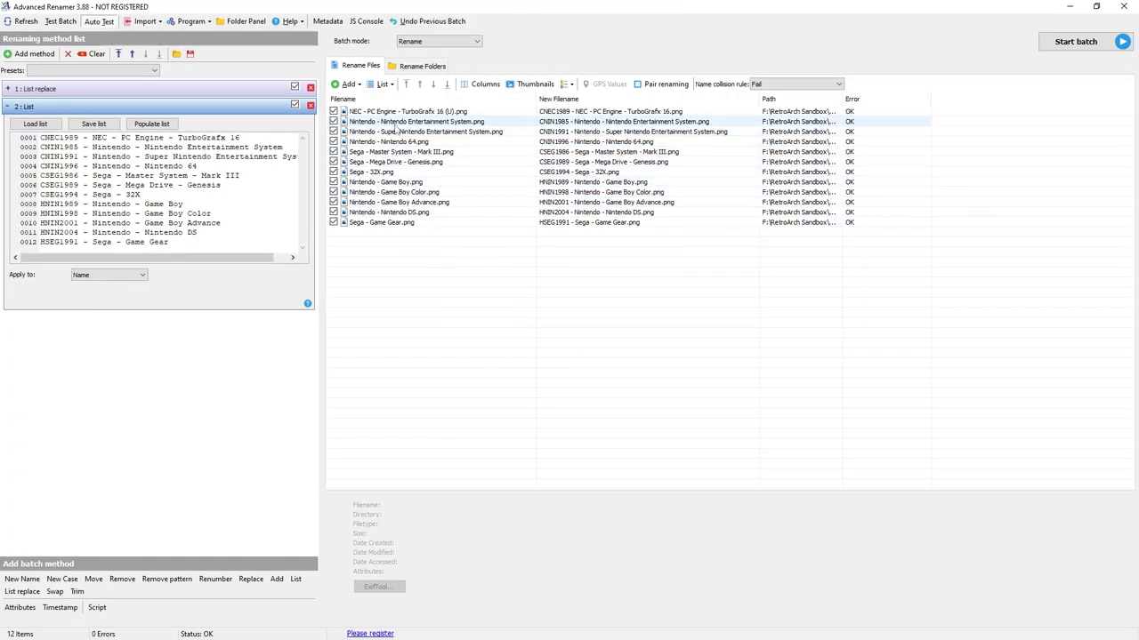
# - Check the new filenames against the originals, run the batch rename on the console icons and close the progress report
pyautogui.click(540, 131)
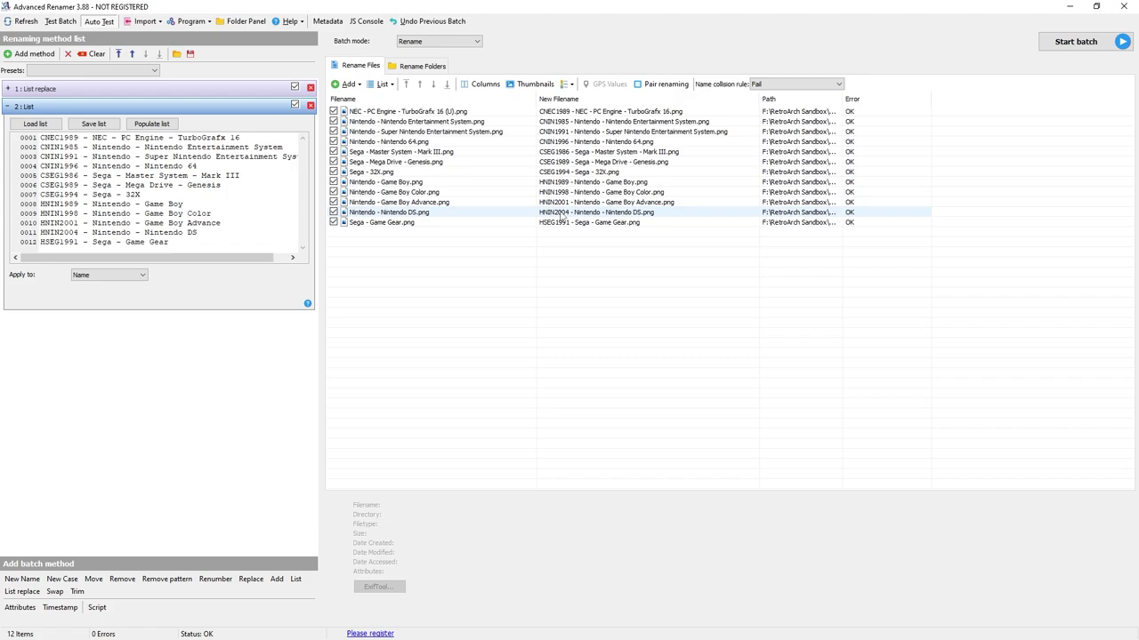
pyautogui.click(1092, 44)
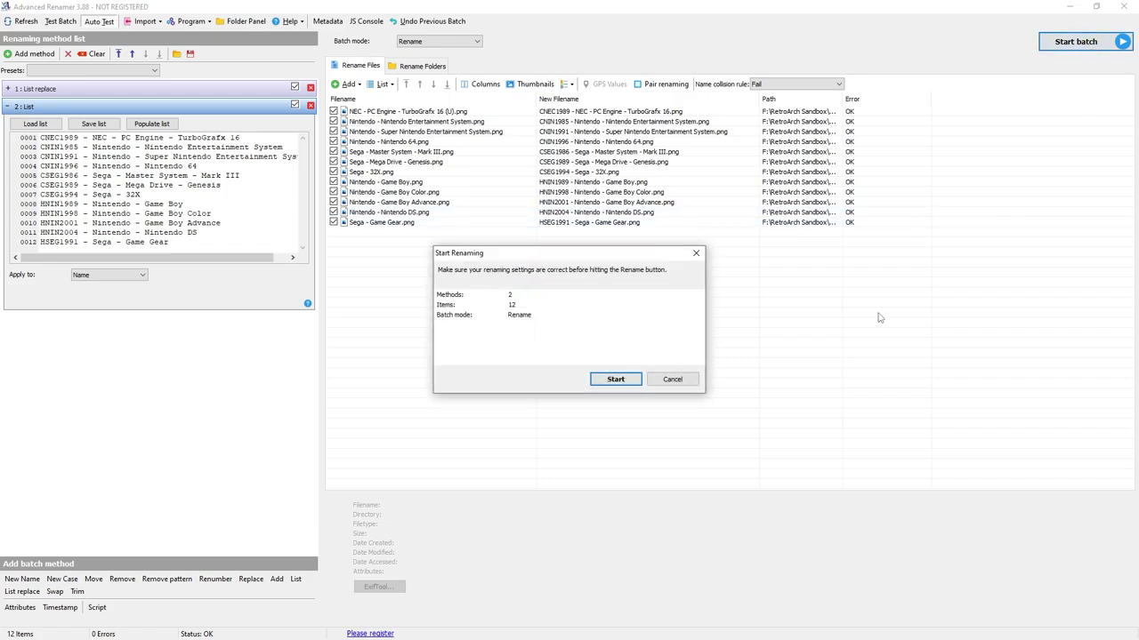
pyautogui.click(635, 380)
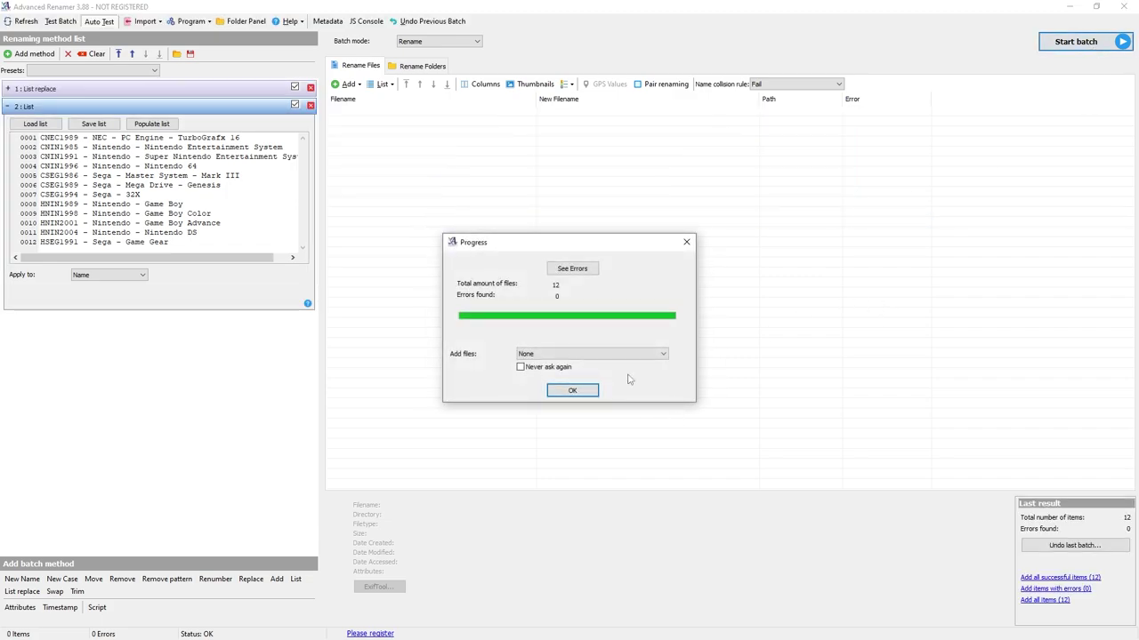
pyautogui.click(591, 393)
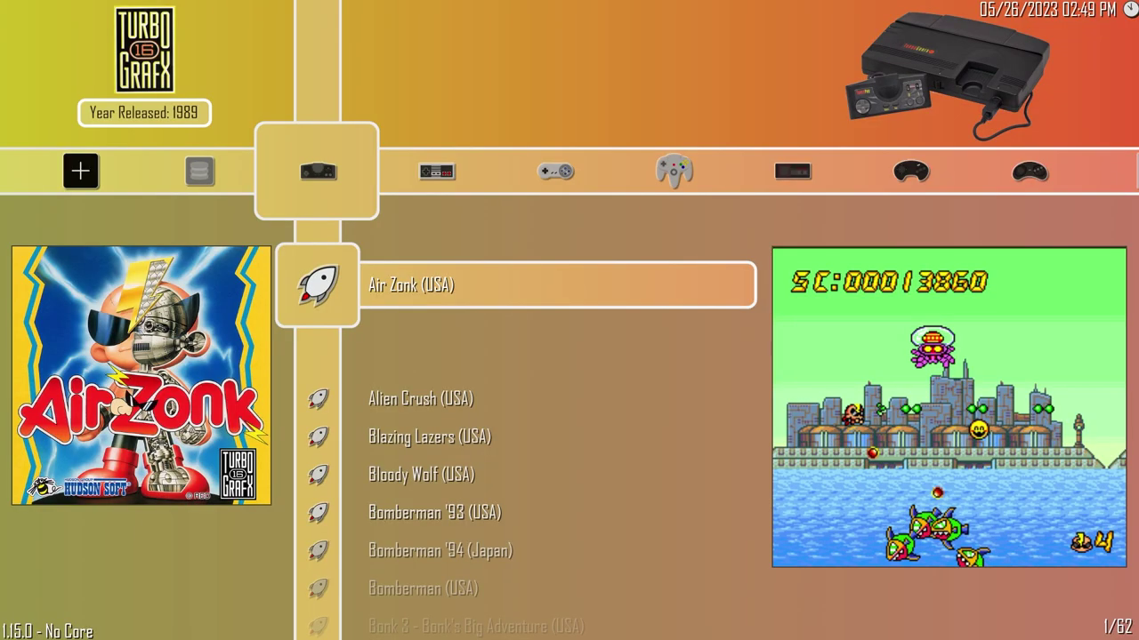
# - In RetroArch, browse the playlists from TurboGrafx 16 through Nintendo 64 to the Sega consoles to check their renamed icons
pyautogui.press('Right')
pyautogui.press('Right')
pyautogui.press('Right')
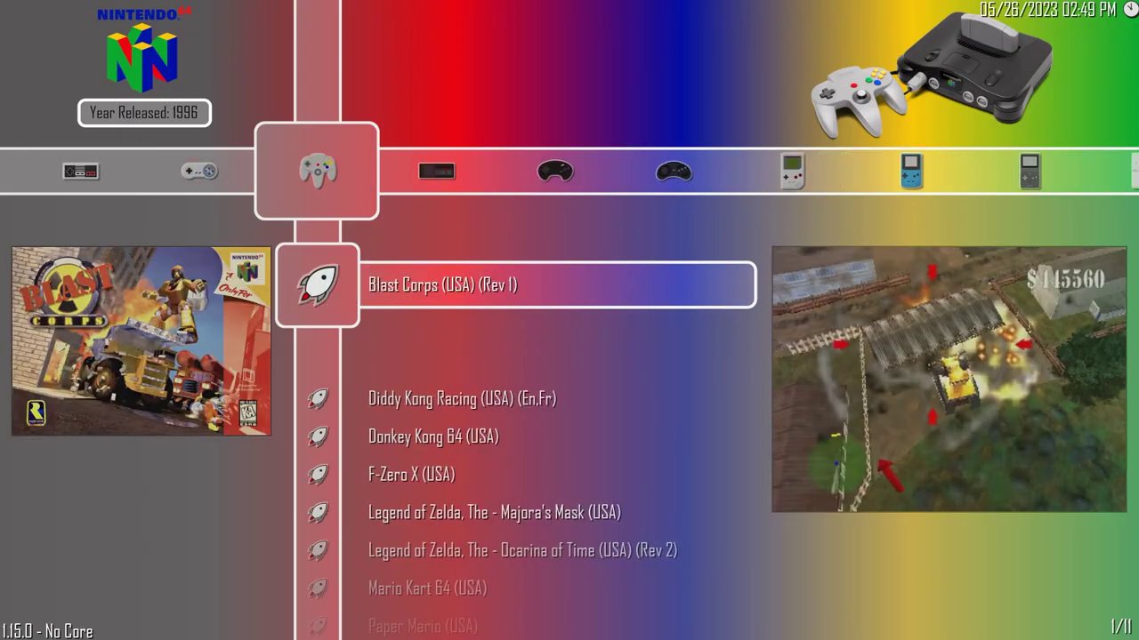
pyautogui.press('Right')
pyautogui.press('Right')
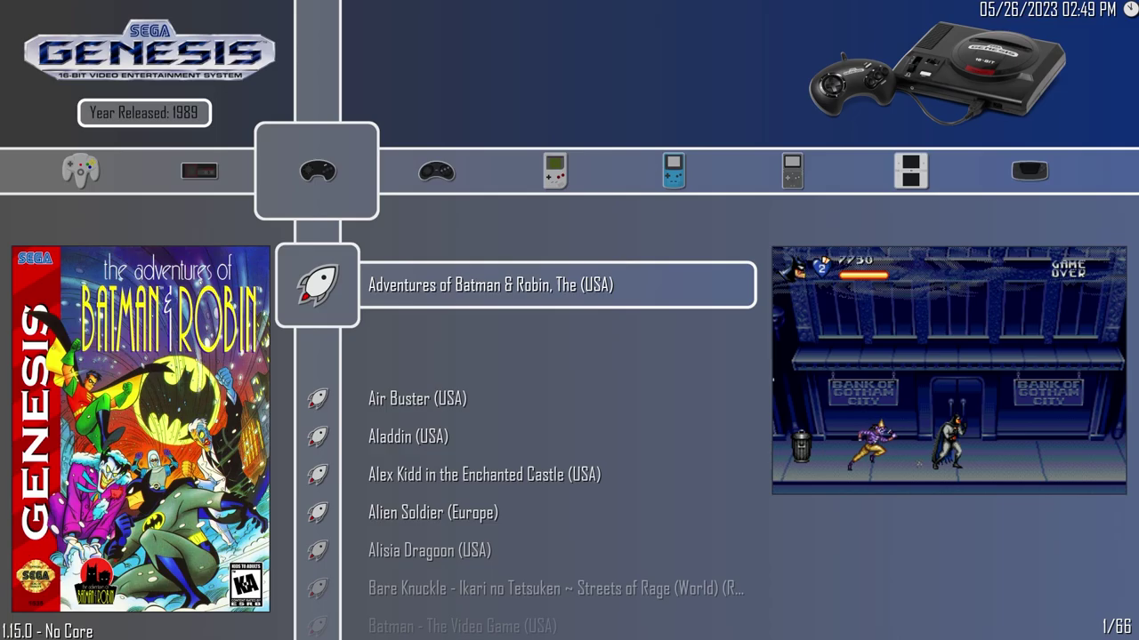
pyautogui.press('Right')
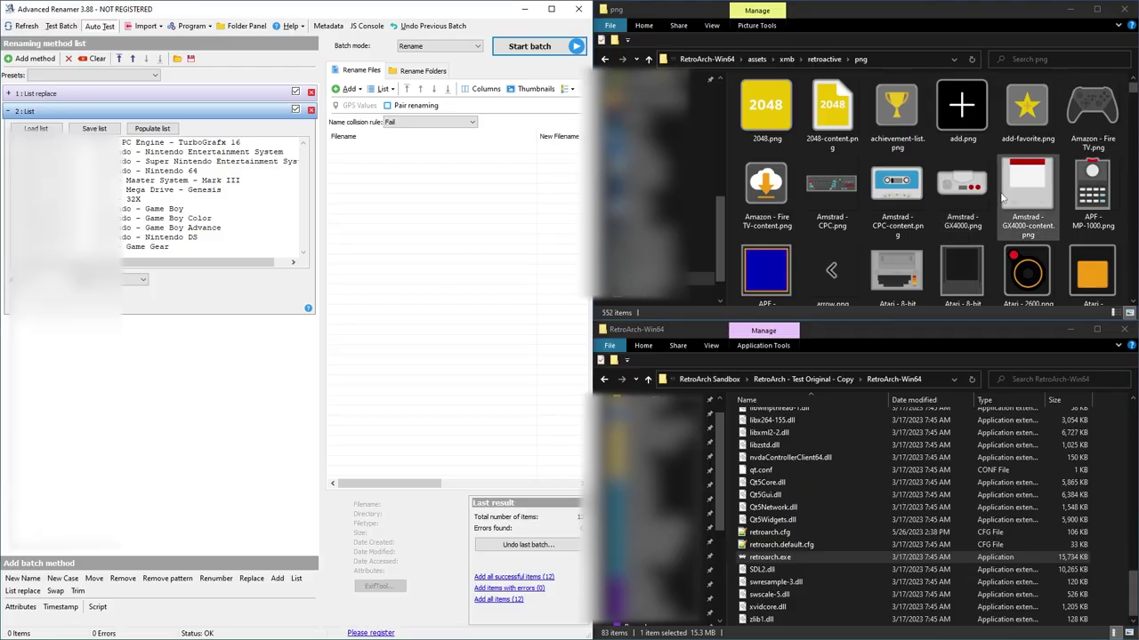
# - Add the matching -content icons from retroactive\png to Advanced Renamer in playlist order, from TurboGrafx 16-content (U) to Game Gear-content
pyautogui.write('nec')
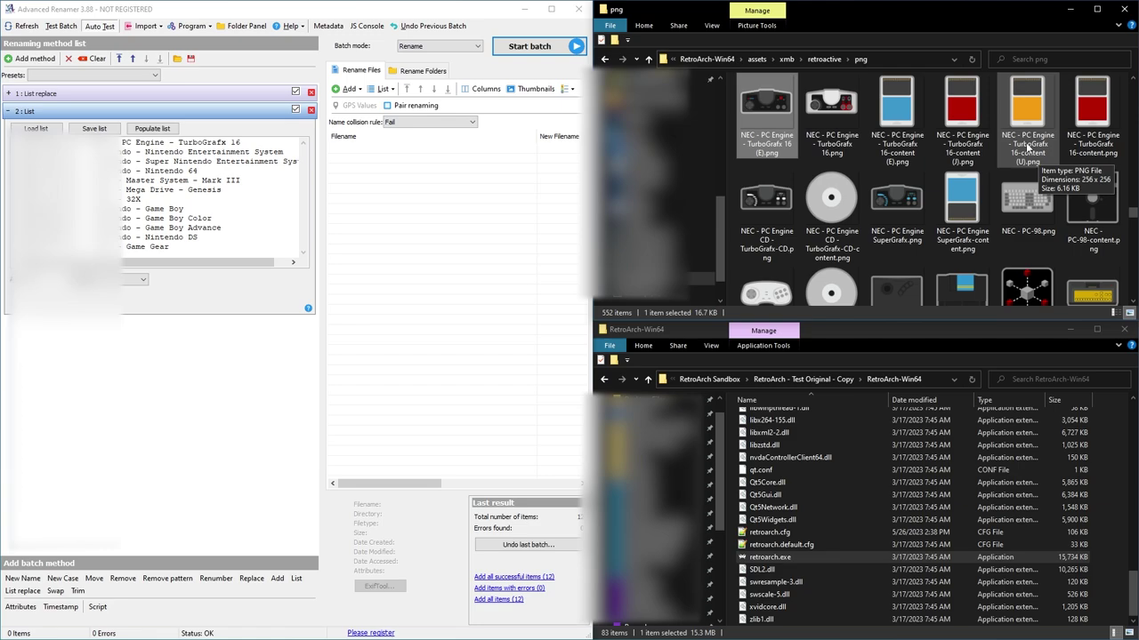
pyautogui.moveTo(1037, 147); pyautogui.dragTo(366, 157)
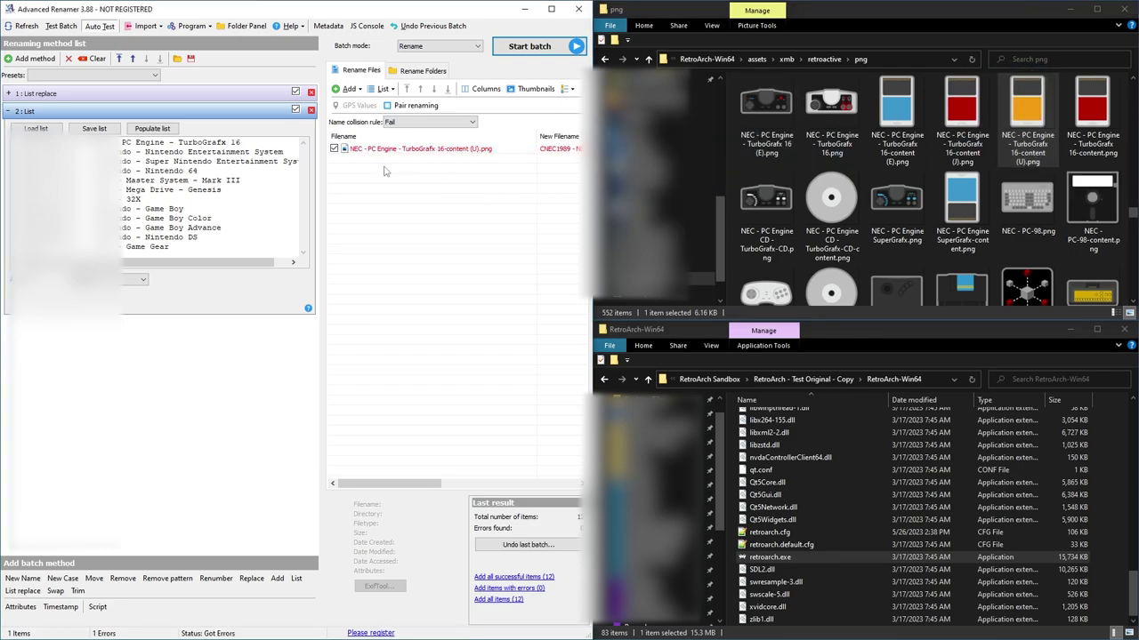
pyautogui.click(958, 198)
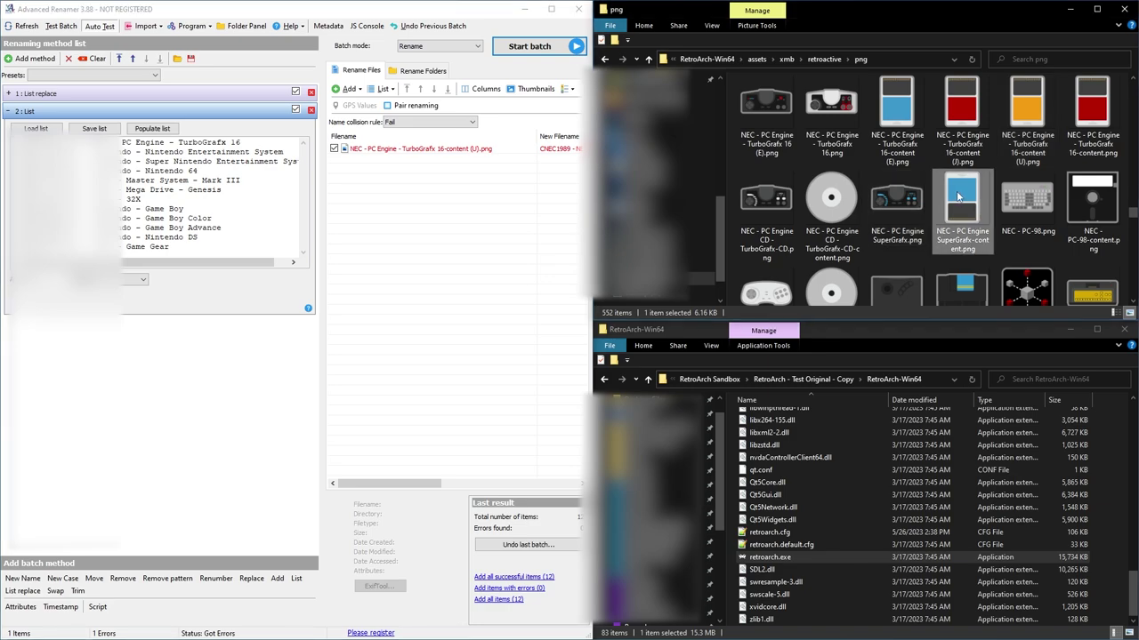
pyautogui.write('ni')
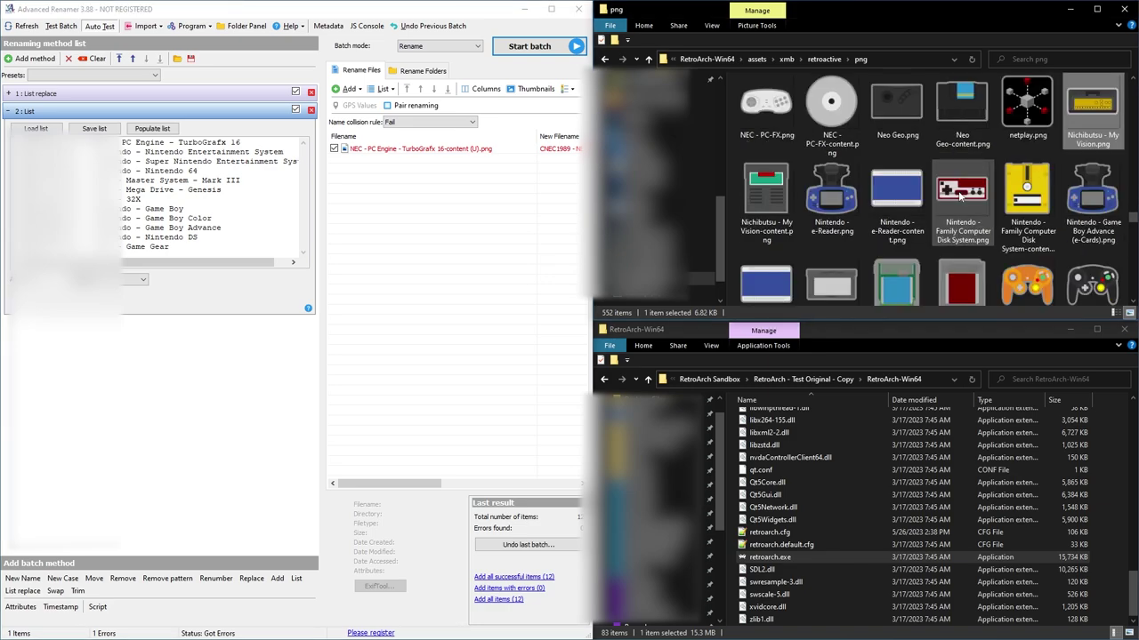
pyautogui.scroll(-2, 981, 178)
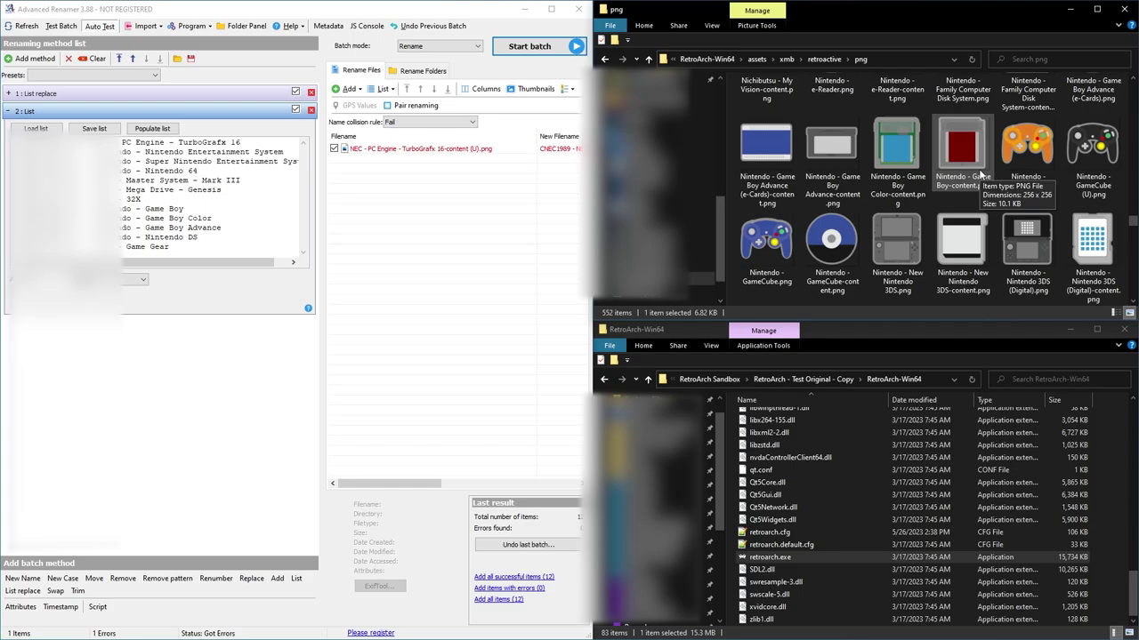
pyautogui.scroll(-10, 978, 178)
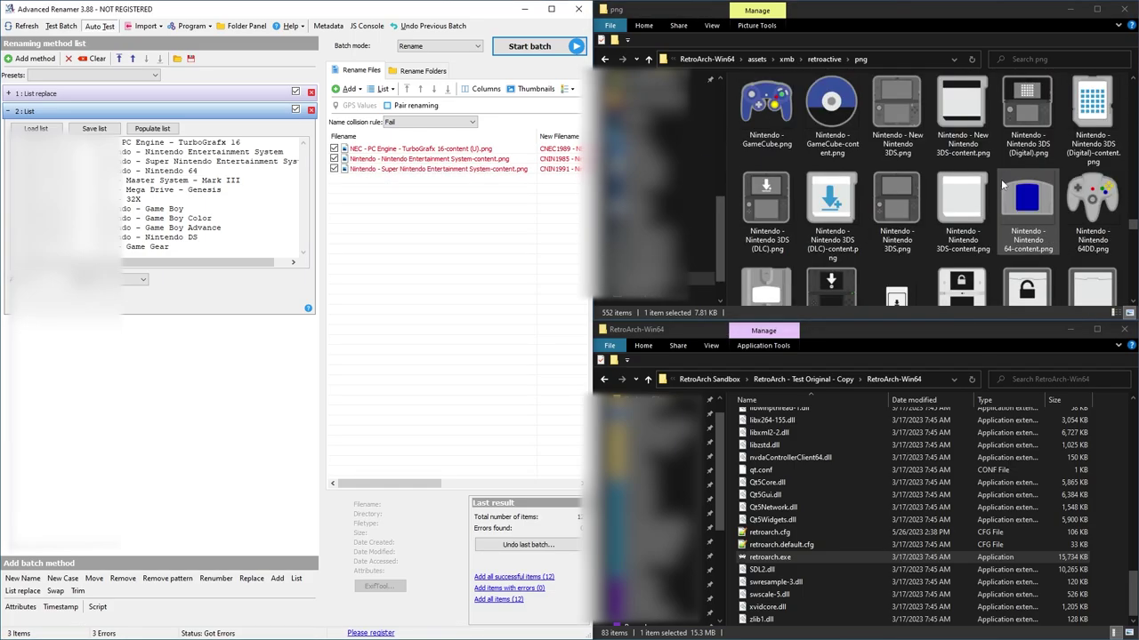
pyautogui.scroll(10, 987, 214)
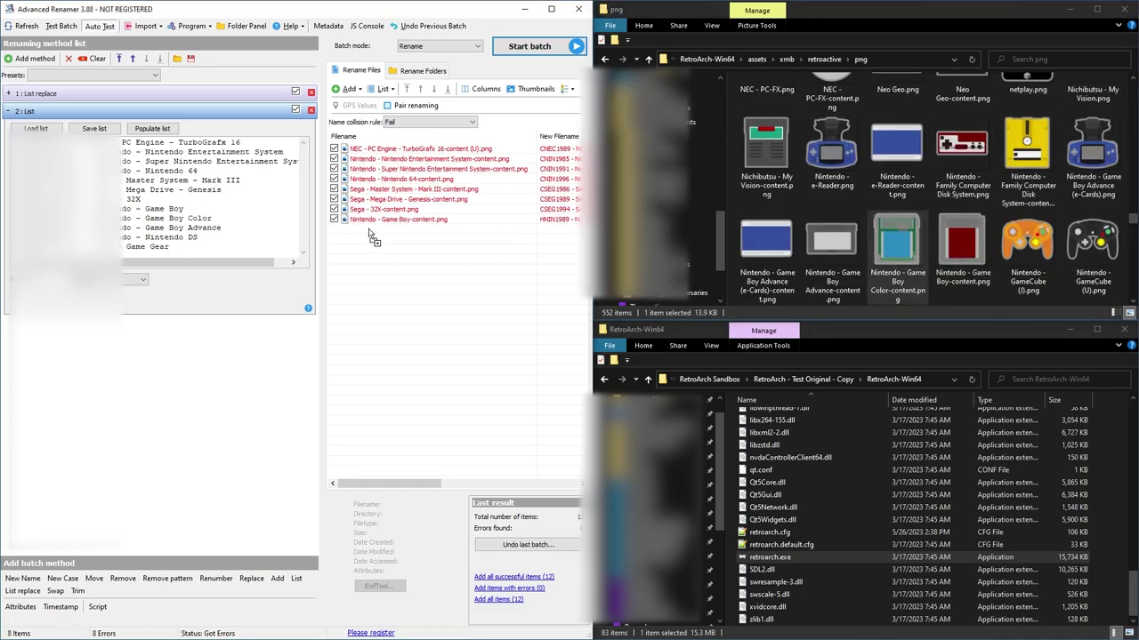
pyautogui.click(982, 202)
# - Maximize Advanced Renamer and append "-content" to the names with an Add method at index 0, counted backwards
pyautogui.click(551, 9)
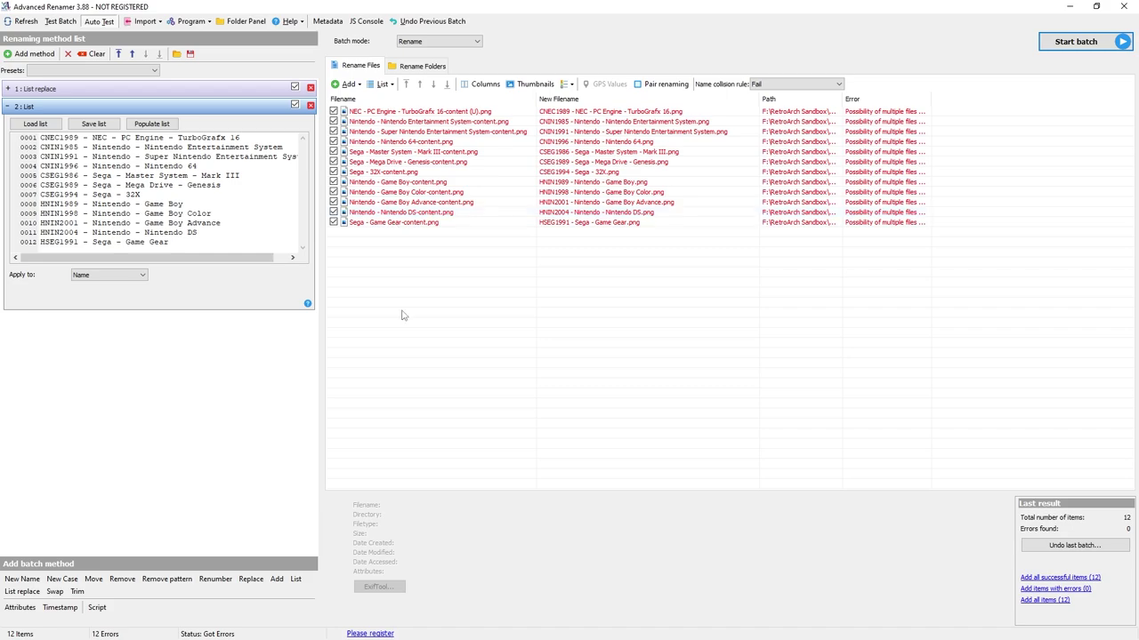
pyautogui.click(277, 580)
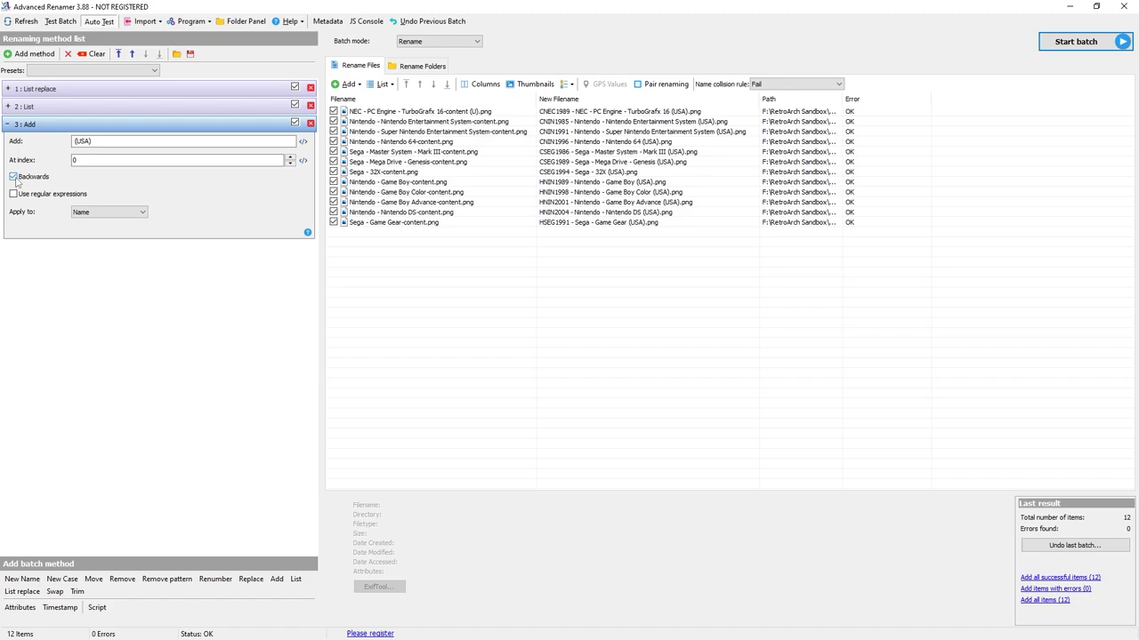
pyautogui.tripleClick(85, 141)
pyautogui.write('-')
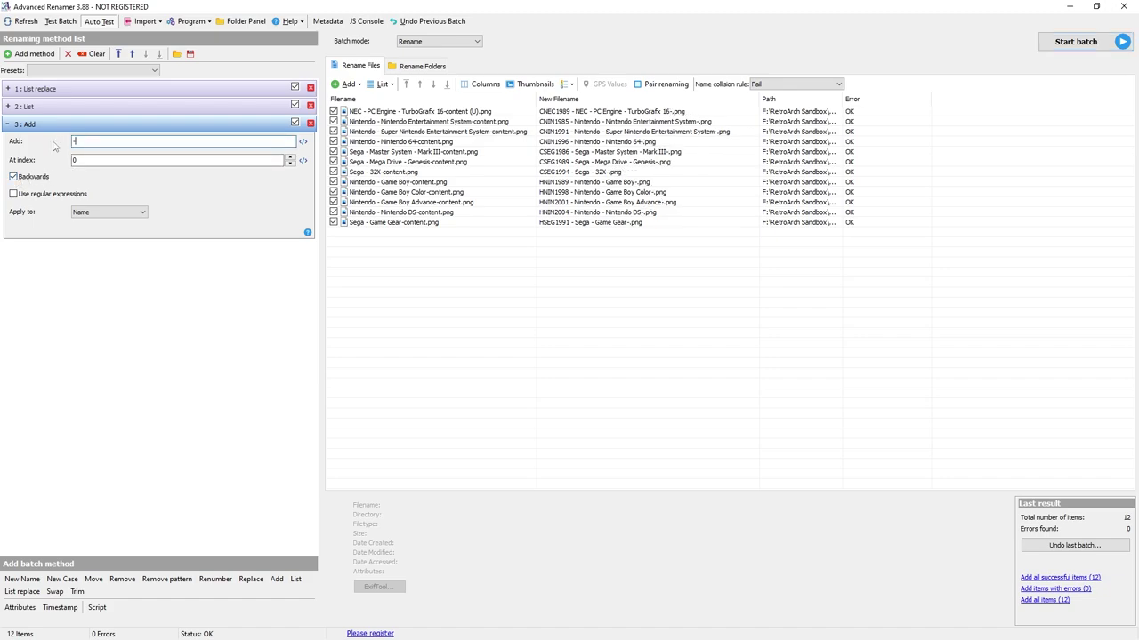
pyautogui.write('content')
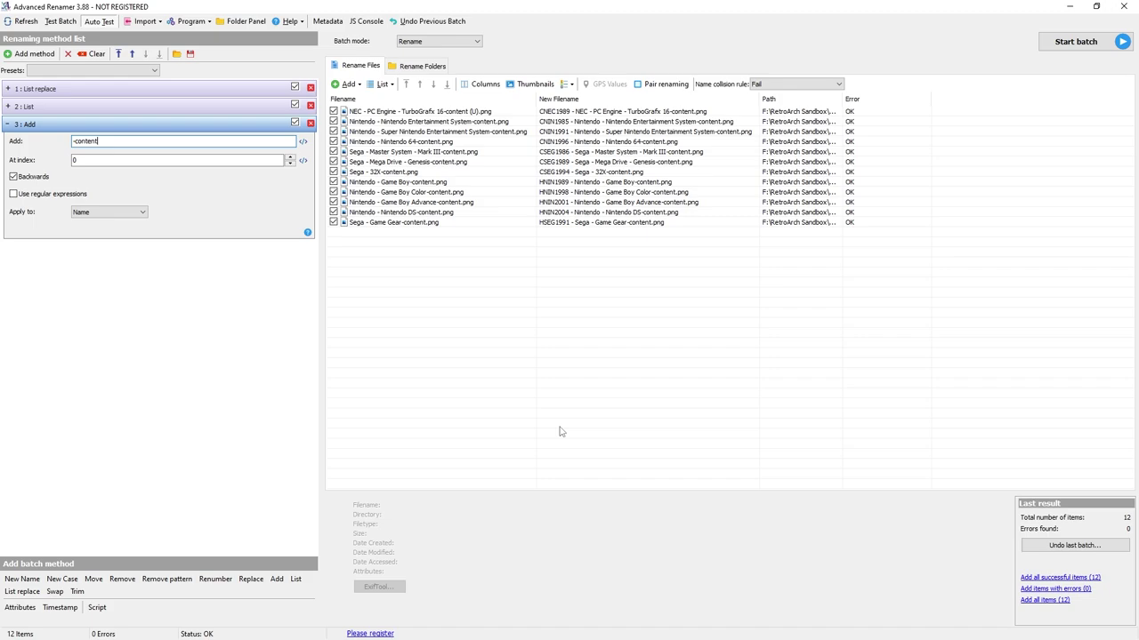
# - Run the batch rename on the -content icons and close the progress report
pyautogui.click(1064, 41)
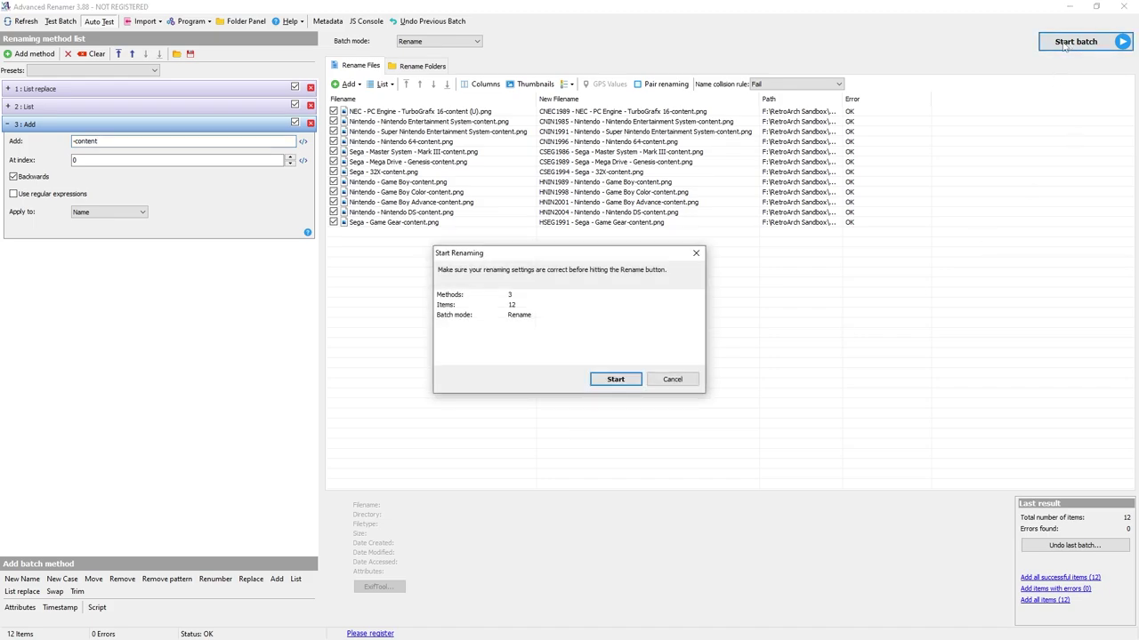
pyautogui.click(628, 382)
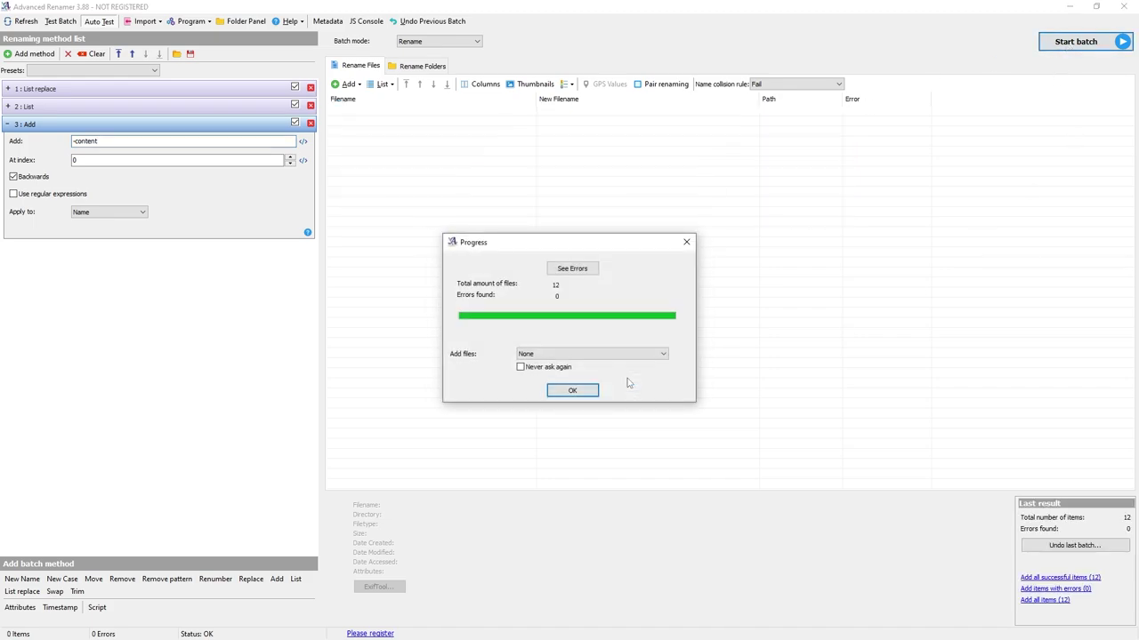
pyautogui.click(596, 394)
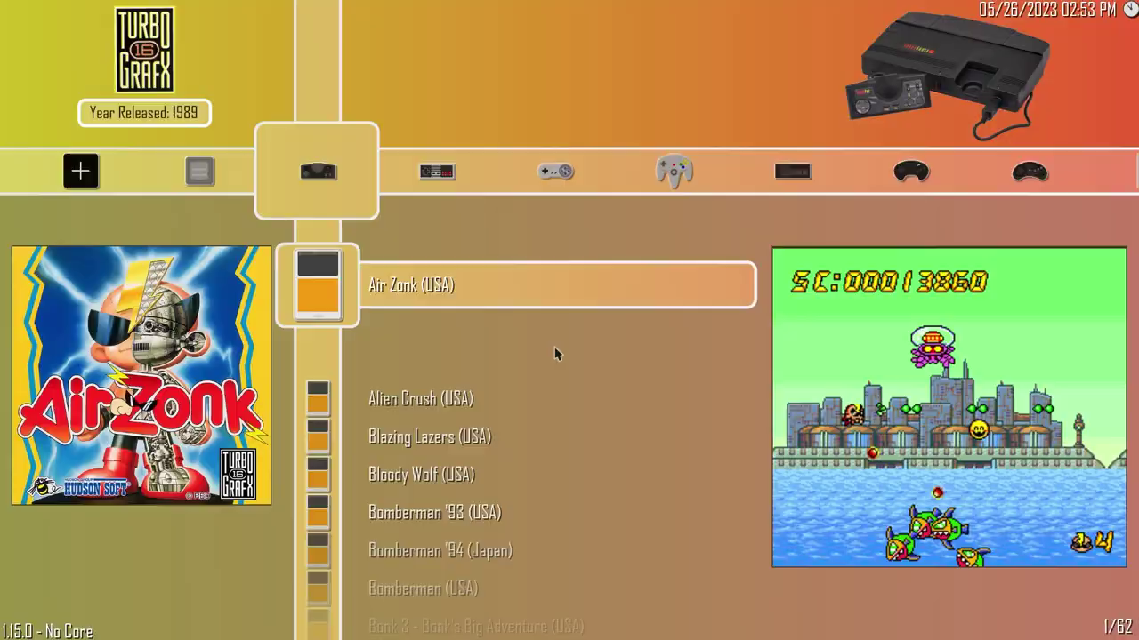
# - In RetroArch, go to the Nintendo Entertainment System playlist and scroll through its first games to check the content icons
pyautogui.press('Right')
pyautogui.press('Down')
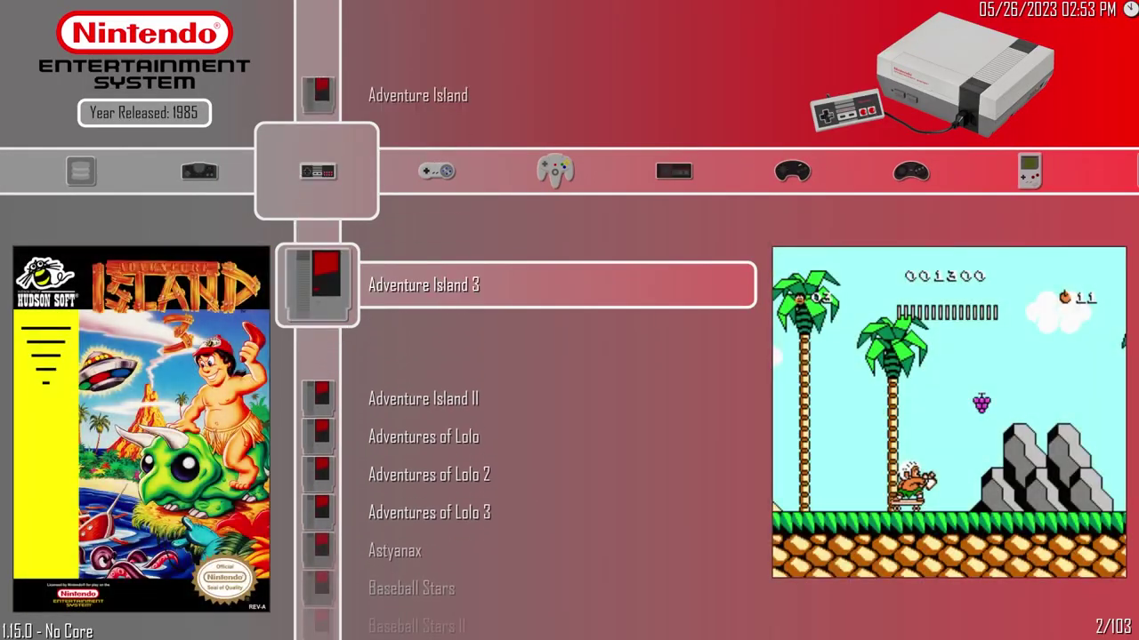
pyautogui.press('Down')
pyautogui.press('Down')
pyautogui.press('Up')
pyautogui.press('Up')
pyautogui.press('Up')
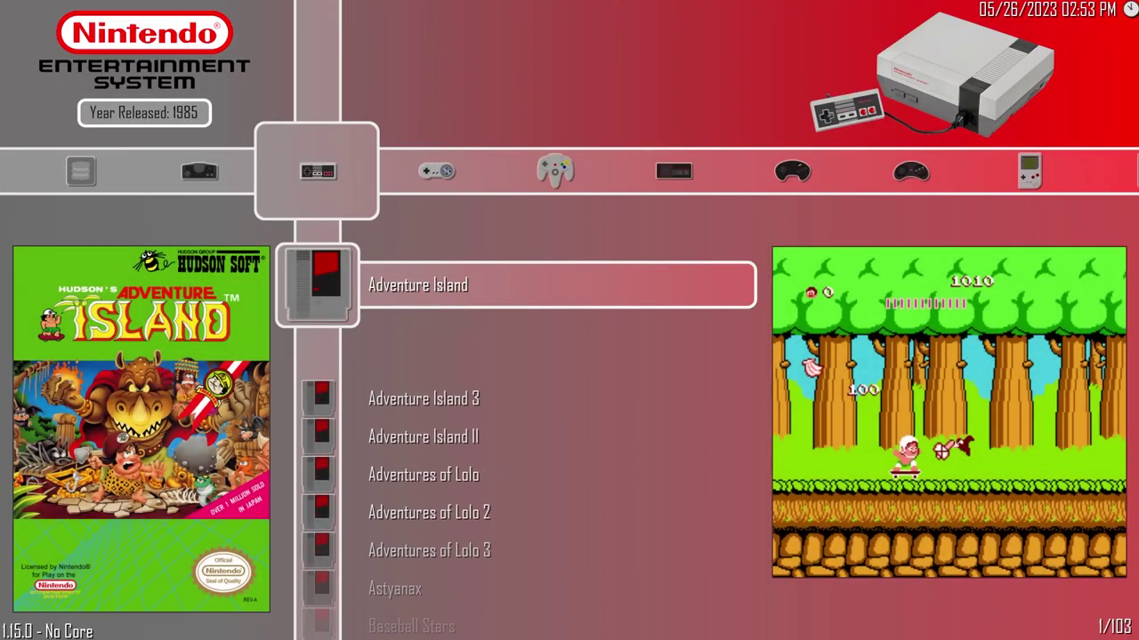
# - Check the content icons in the Super Nintendo and Nintendo 64 playlists, and continue to the next console
pyautogui.press('Right')
pyautogui.press('Down')
pyautogui.press('Up')
pyautogui.press('Up')
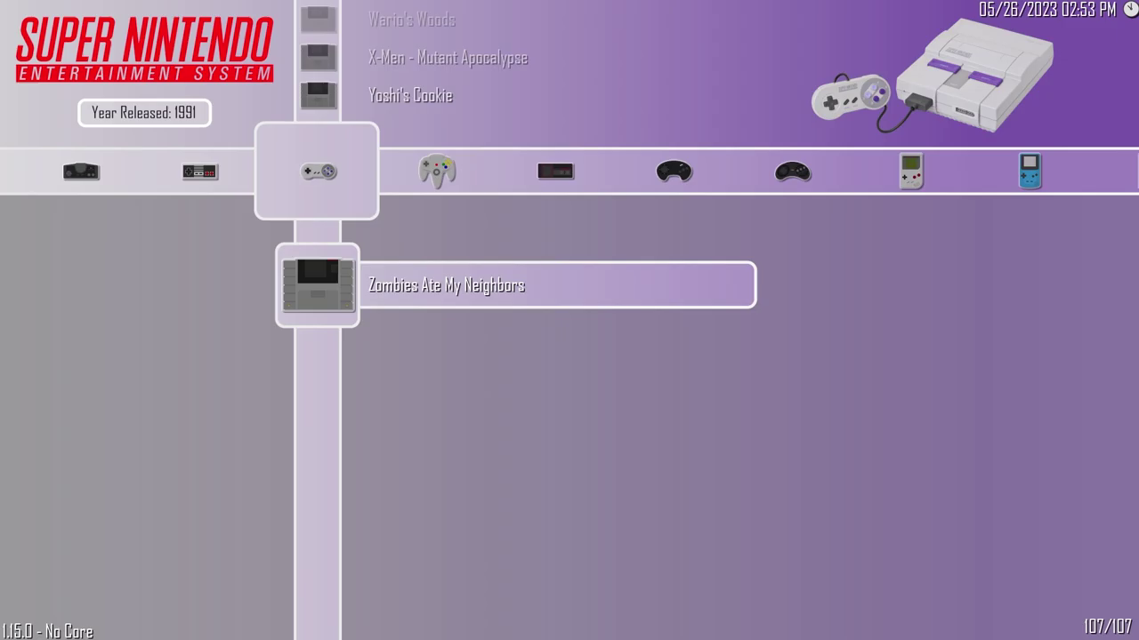
pyautogui.press('Right')
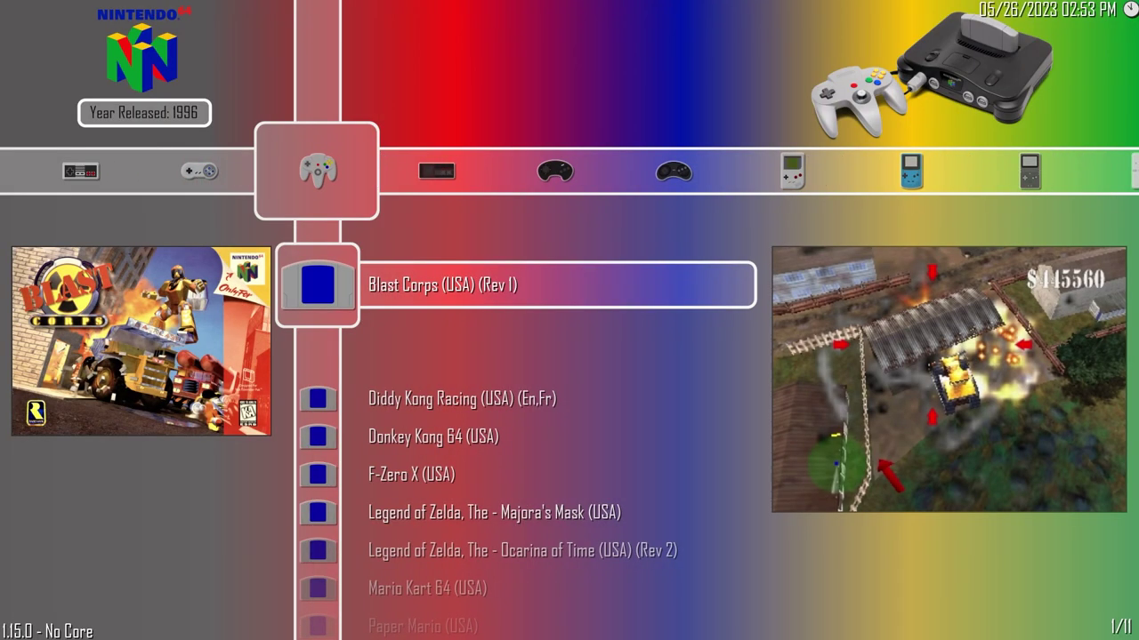
pyautogui.press('Right')
# - Return through the categories to Settings and open the Playlists settings
pyautogui.press('Left')
pyautogui.press('Left')
pyautogui.press('Left')
pyautogui.press('Left')
pyautogui.press('Left')
pyautogui.press('Left')
pyautogui.press('Left')
pyautogui.press('Left')
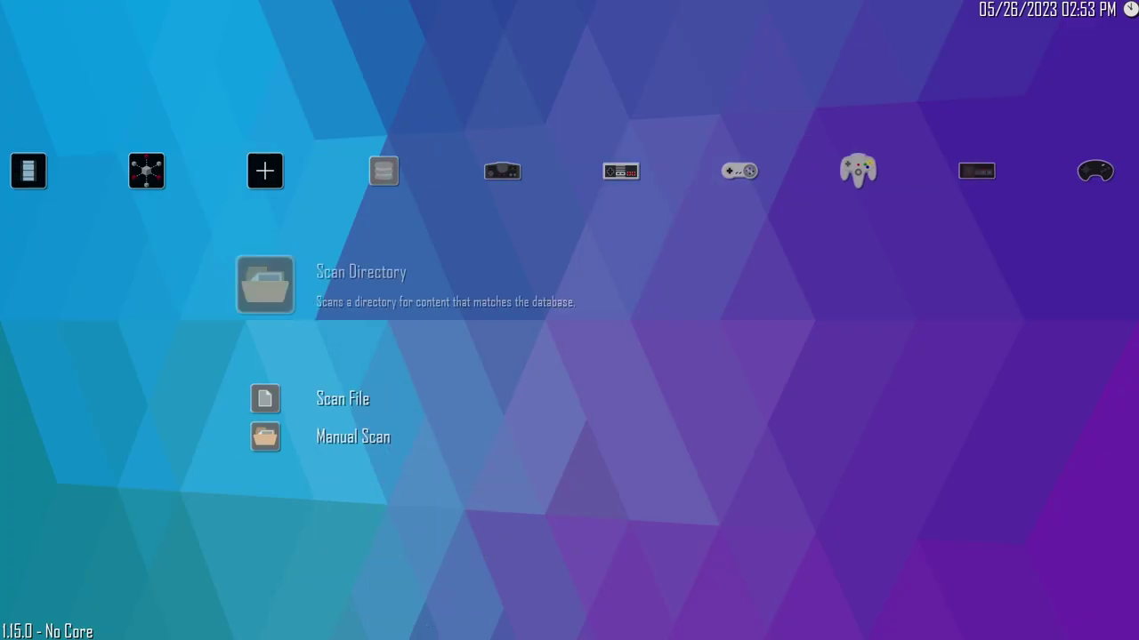
pyautogui.press('Left')
pyautogui.press('Left')
pyautogui.press('Left')
pyautogui.press('Left')
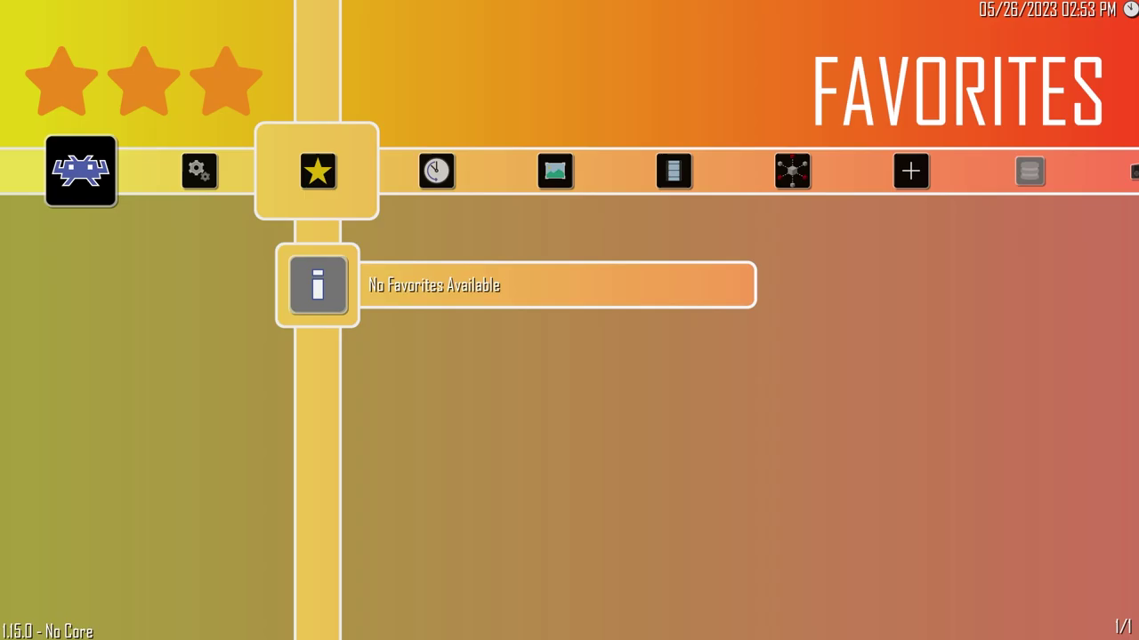
pyautogui.press('Up')
pyautogui.press('Up')
pyautogui.press('Up')
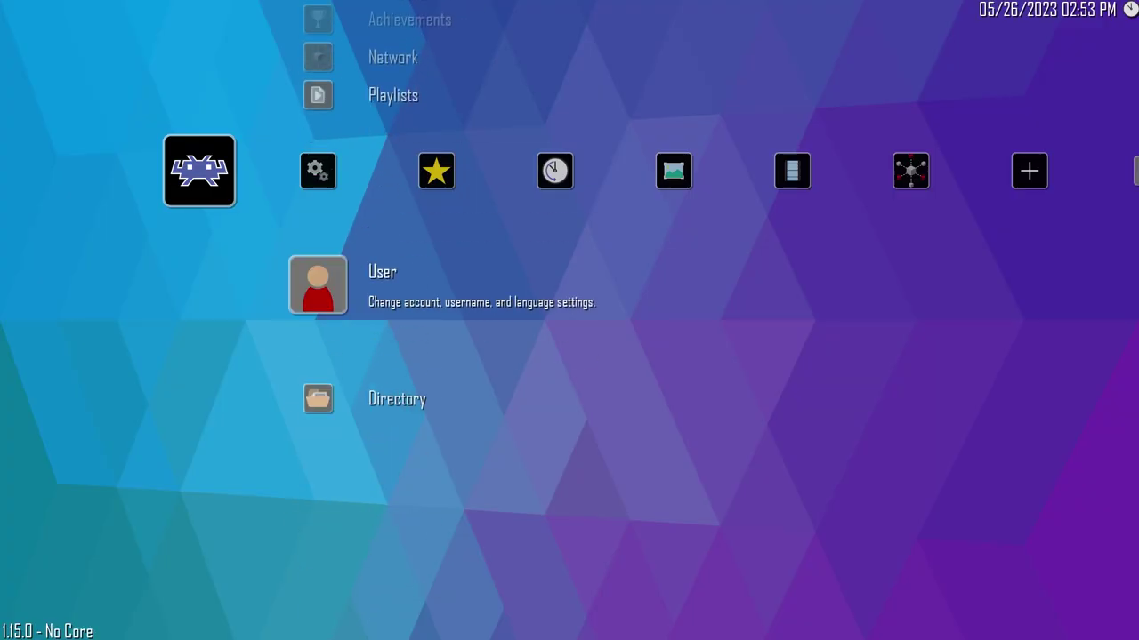
pyautogui.press('Return')
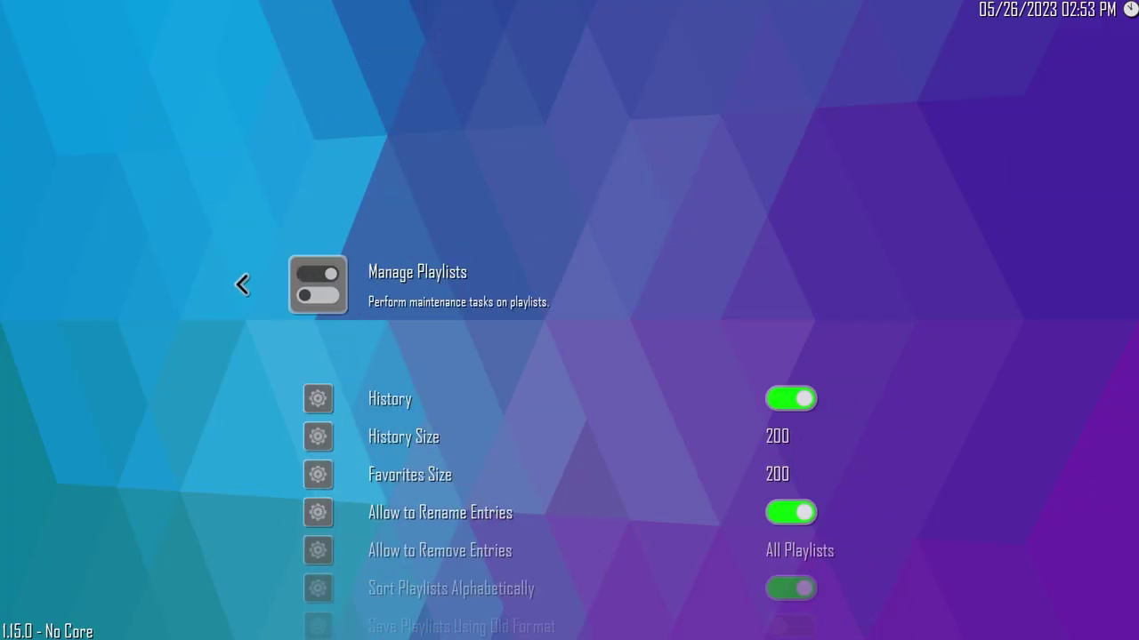
# - Open Manage Playlists and open the management options for the CNIN1996 - Nintendo - Nintendo 64 playlist
pyautogui.press('Return')
pyautogui.press('Down')
pyautogui.press('Down')
pyautogui.press('Down')
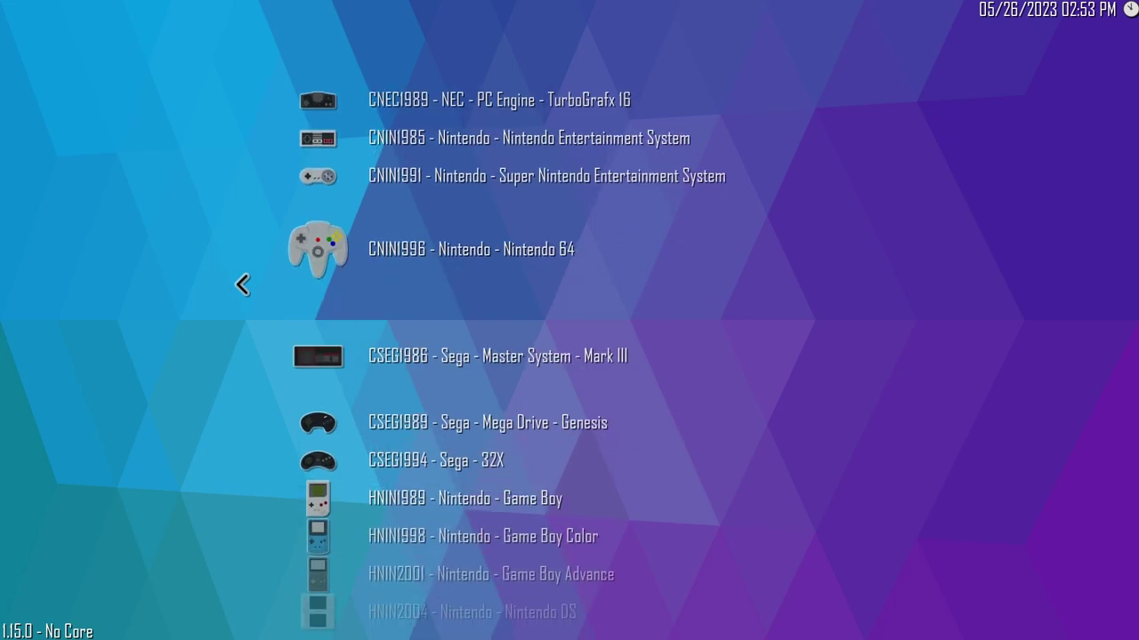
pyautogui.press('Return')
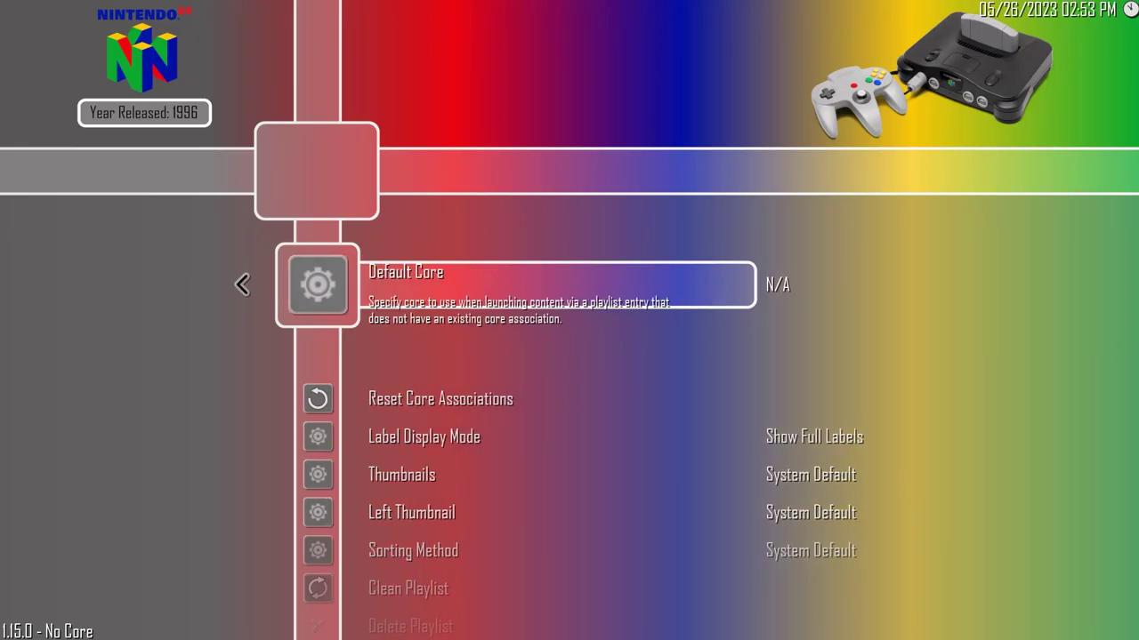
# - Set the Nintendo 64 playlist's Label Display Mode to Remove () and []
pyautogui.press('Down')
pyautogui.press('Down')
pyautogui.press('Return')
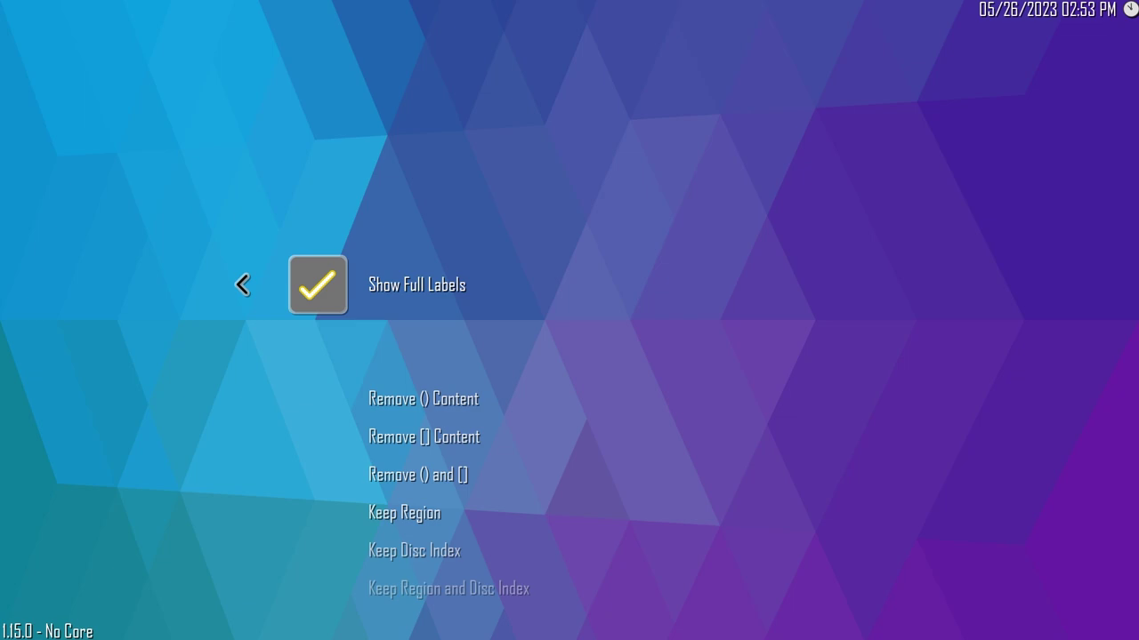
pyautogui.press('Down')
pyautogui.press('Down')
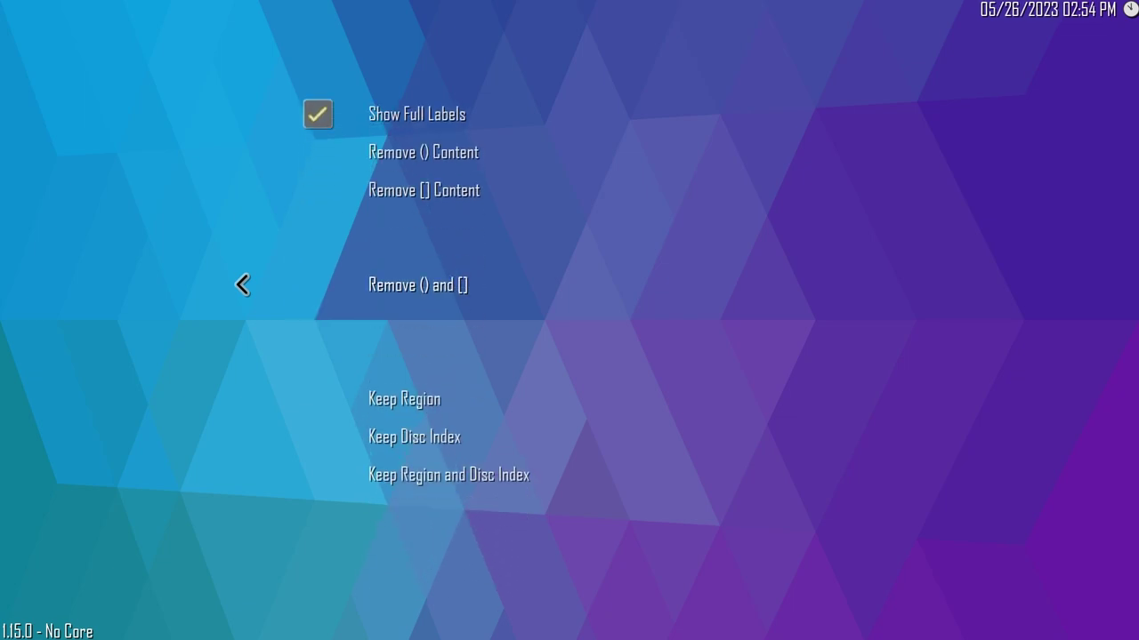
pyautogui.press('Return')
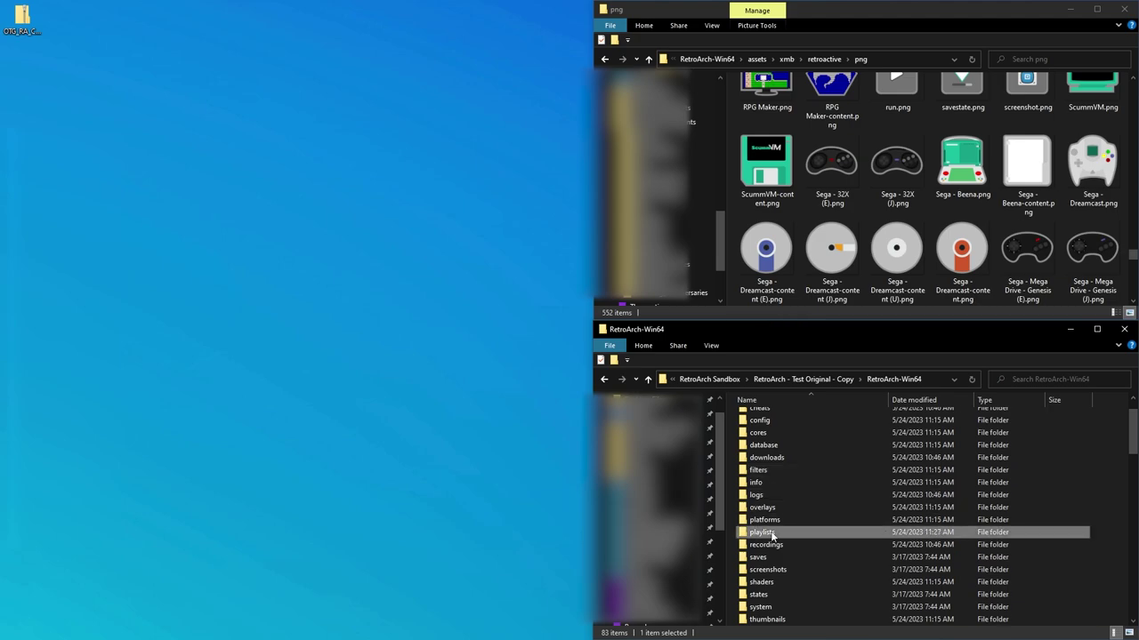
# - In File Explorer, go to RetroArch's playlists folder, open the TurboGrafx-16 playlist in the text editor and set label_display_mode to 3
pyautogui.doubleClick(762, 532)
pyautogui.doubleClick(787, 416)
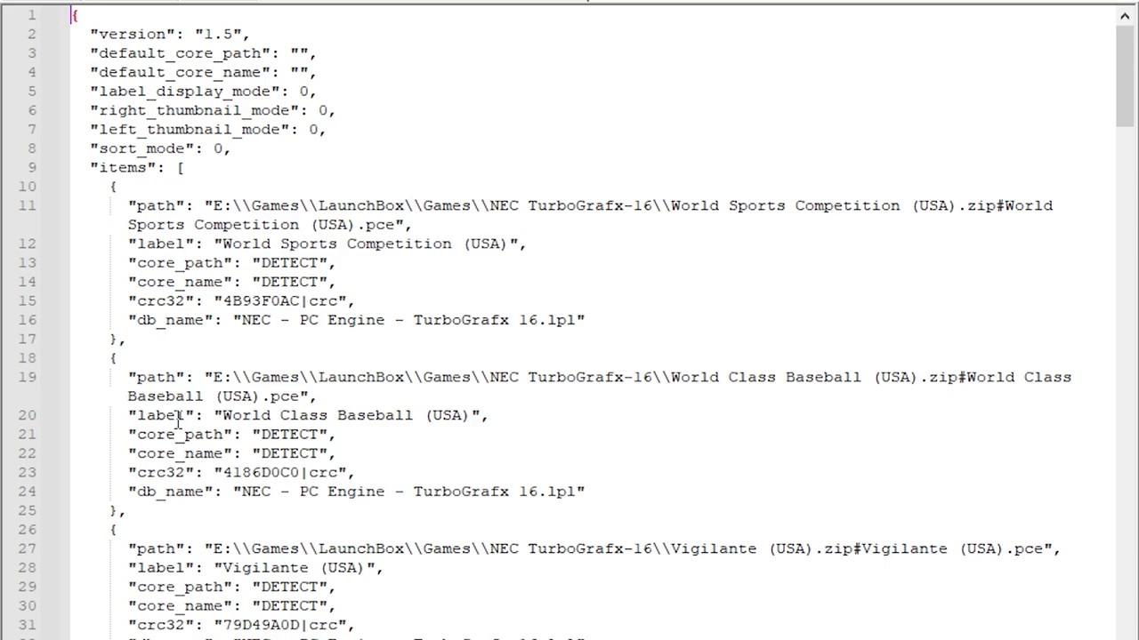
pyautogui.doubleClick(303, 91)
pyautogui.write('3')
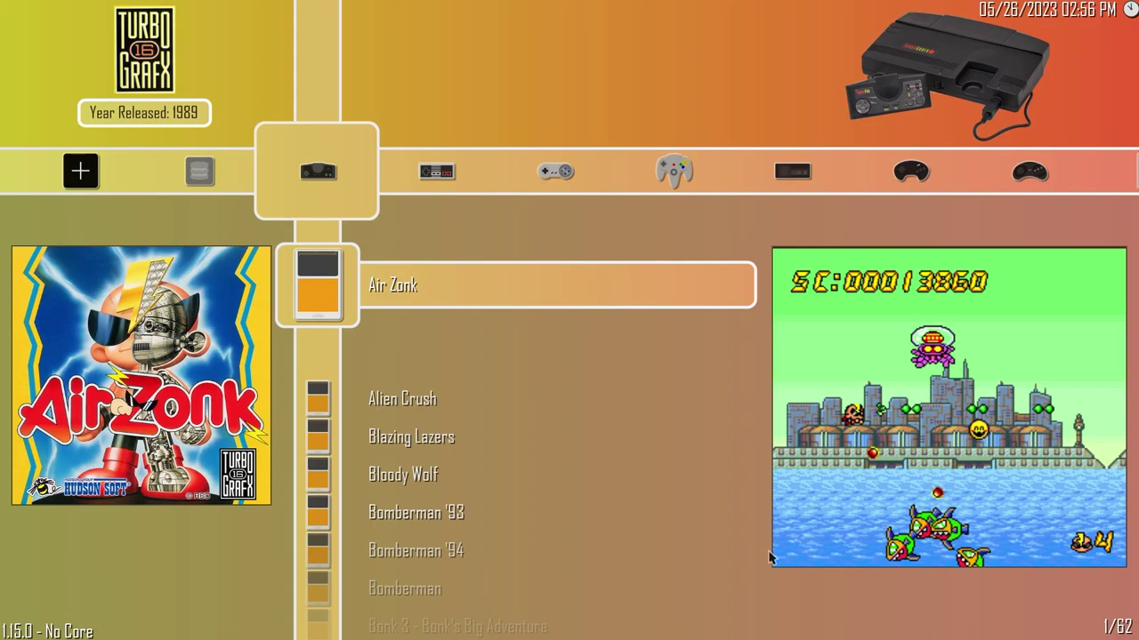
# - Back in RetroArch, browse the console playlists from TurboGrafx-16 through to Game Gear to check the game labels
pyautogui.press('Right')
pyautogui.press('Right')
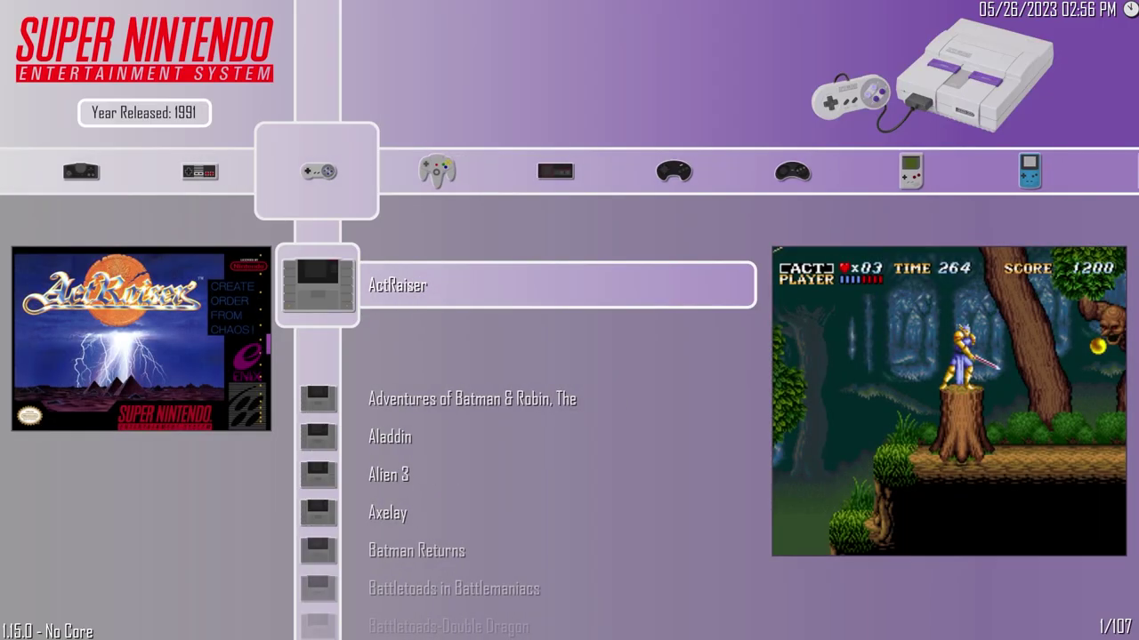
pyautogui.press('Right')
pyautogui.press('Right')
pyautogui.press('Right')
pyautogui.press('Right')
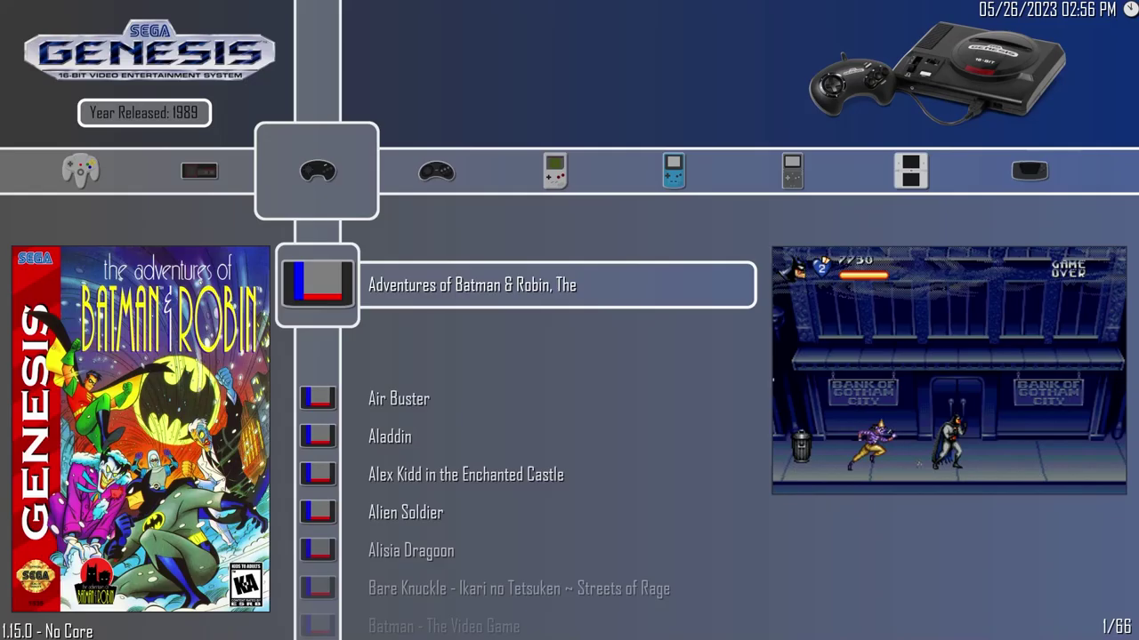
pyautogui.press('Right')
pyautogui.press('Right')
pyautogui.press('Right')
pyautogui.press('Right')
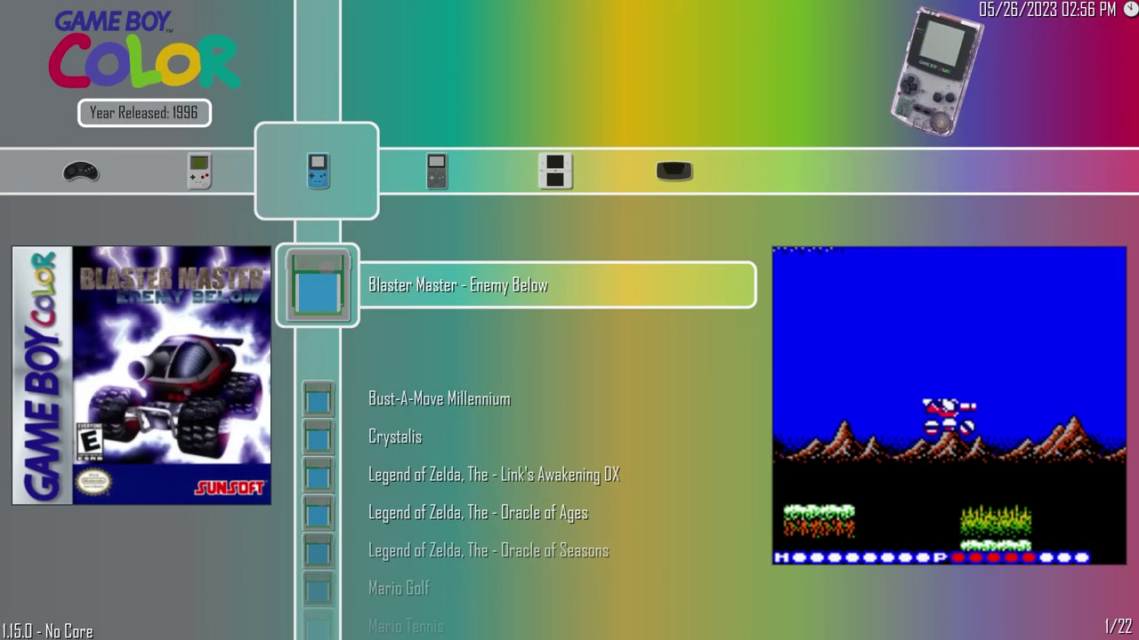
pyautogui.press('Right')
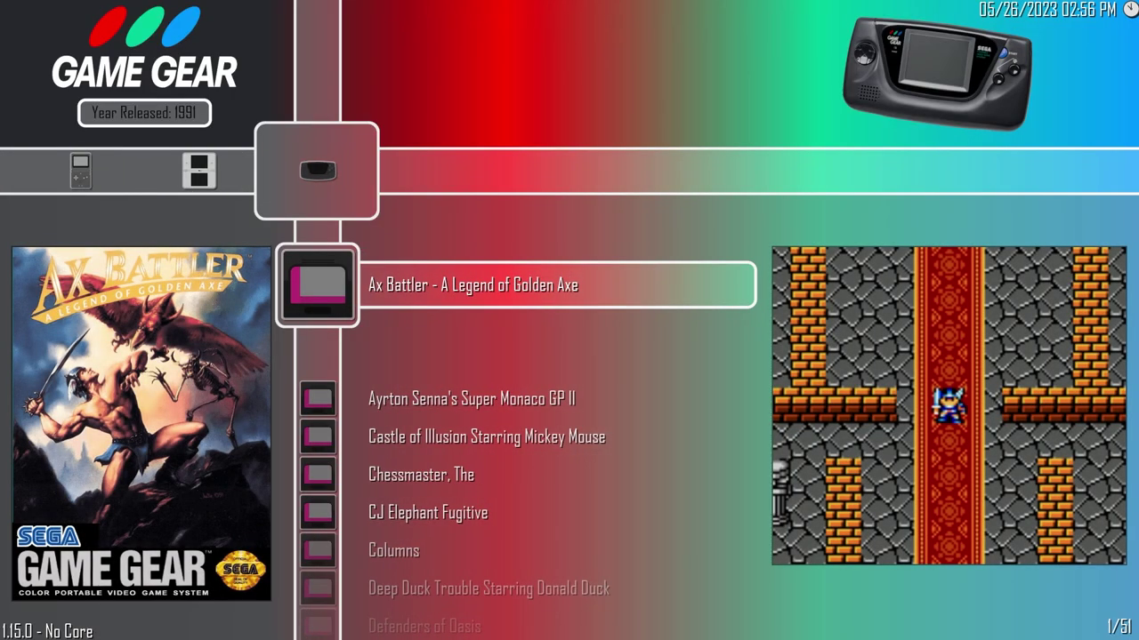